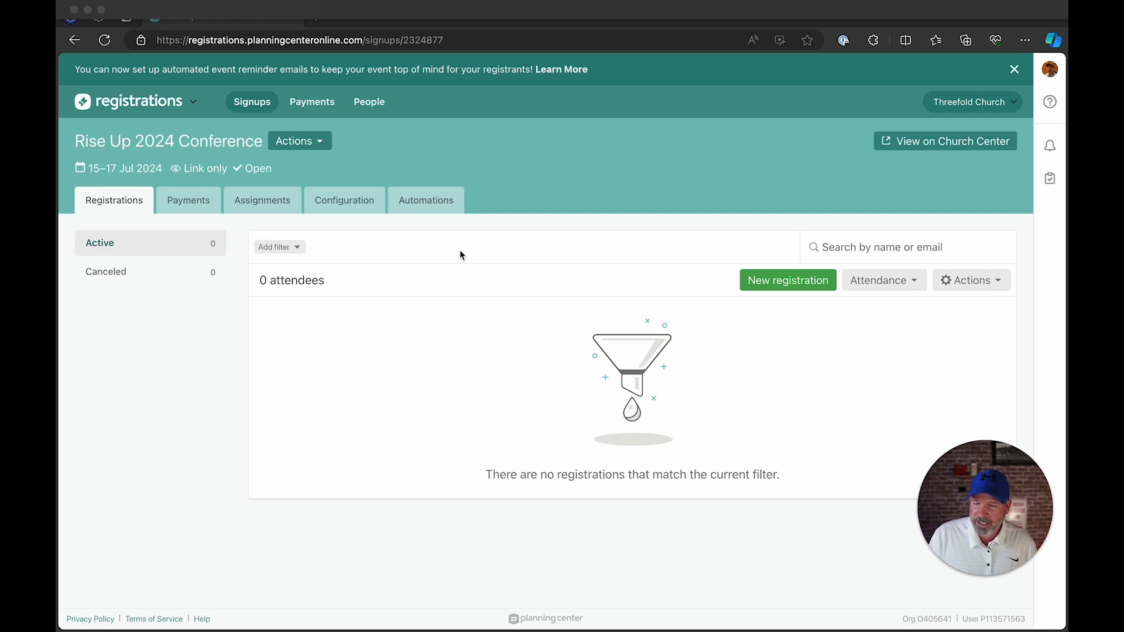
Open the Rise Up 2024 Conference configuration and review its image, description, dates, location and categories
click(340, 201)
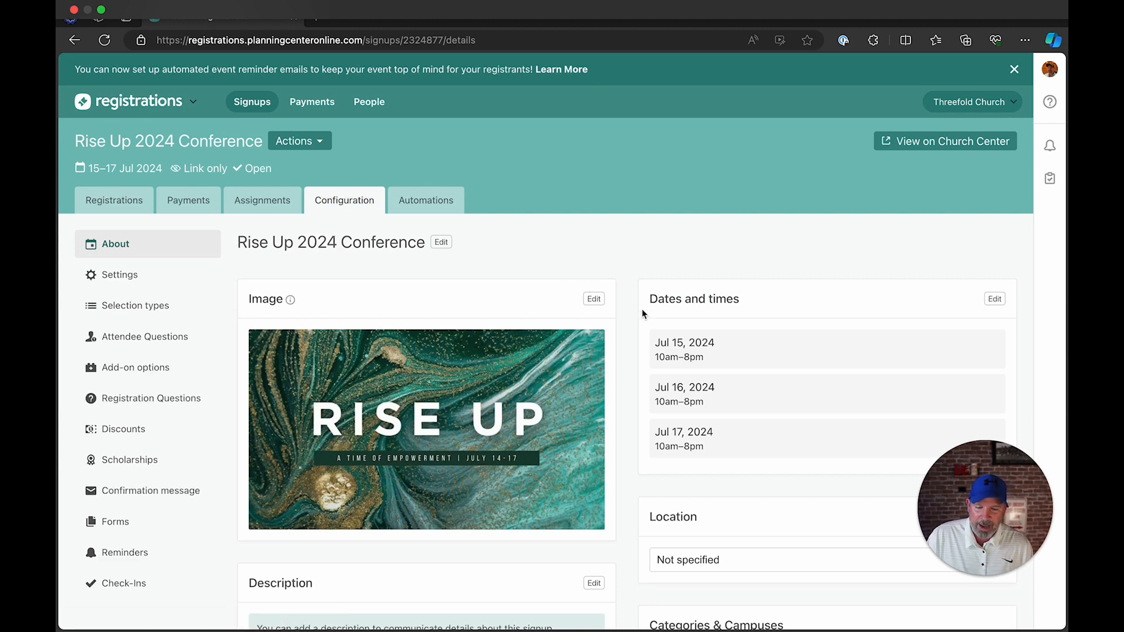
scroll(630, 325, down, 1)
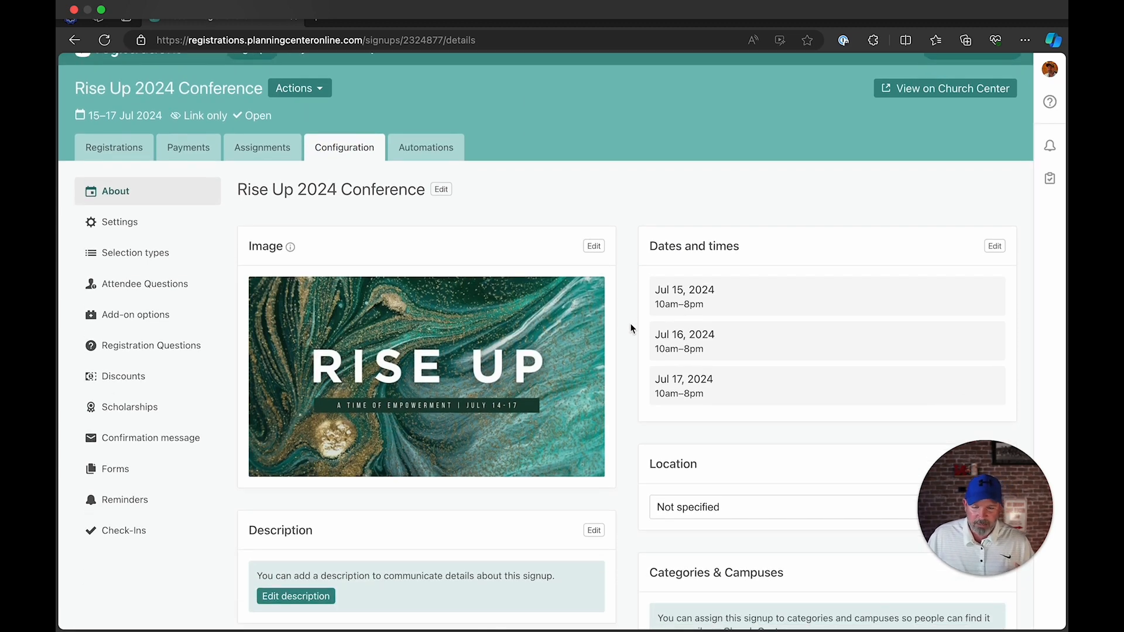
mouse_move(554, 386)
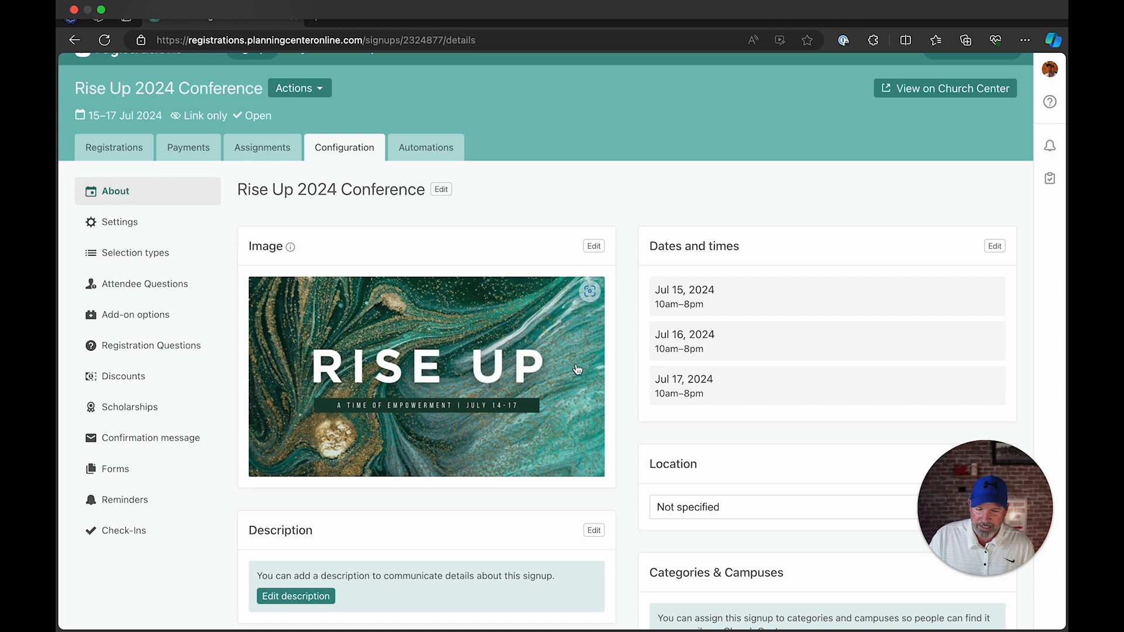
scroll(603, 378, down, 2)
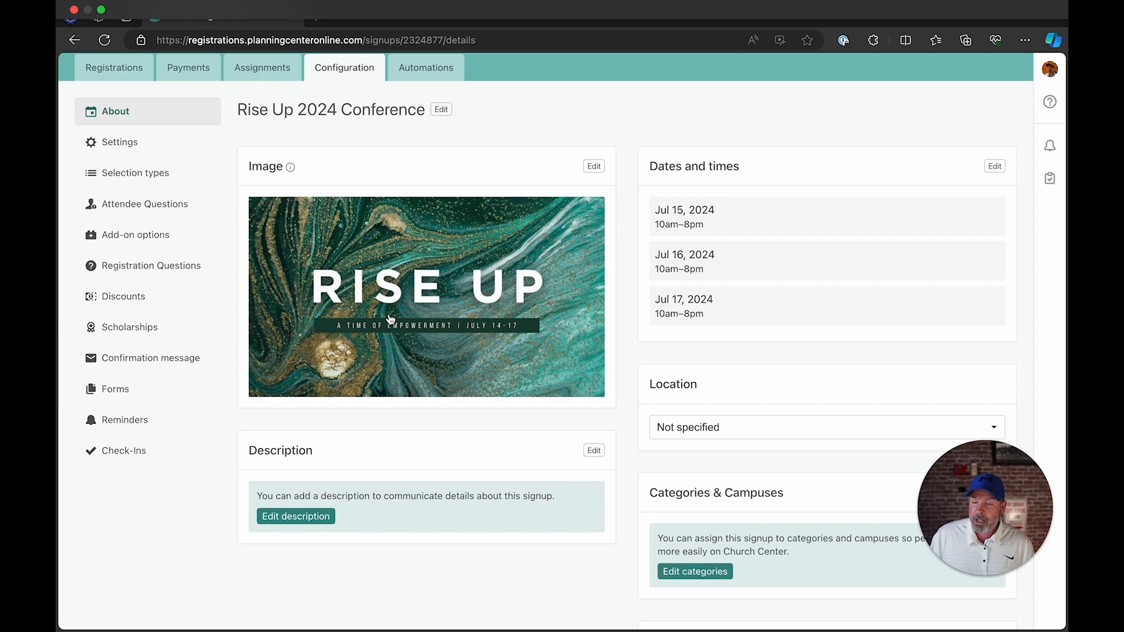
scroll(197, 200, up, 1)
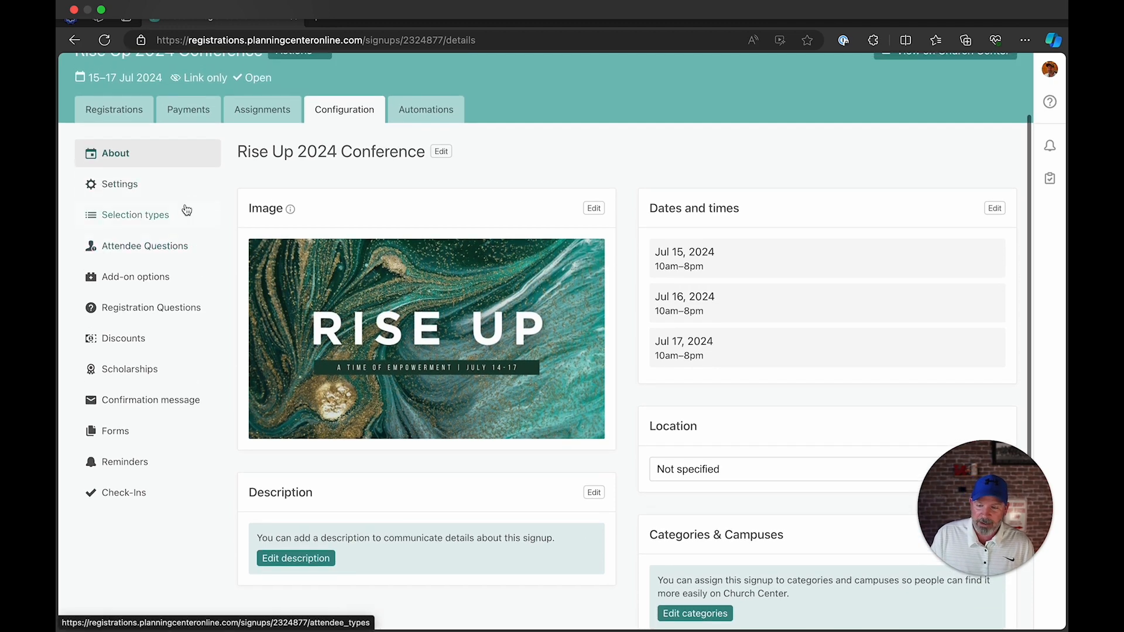
Open the Conference Attendee selection type and check which gender and age restrictions are available for it
click(128, 220)
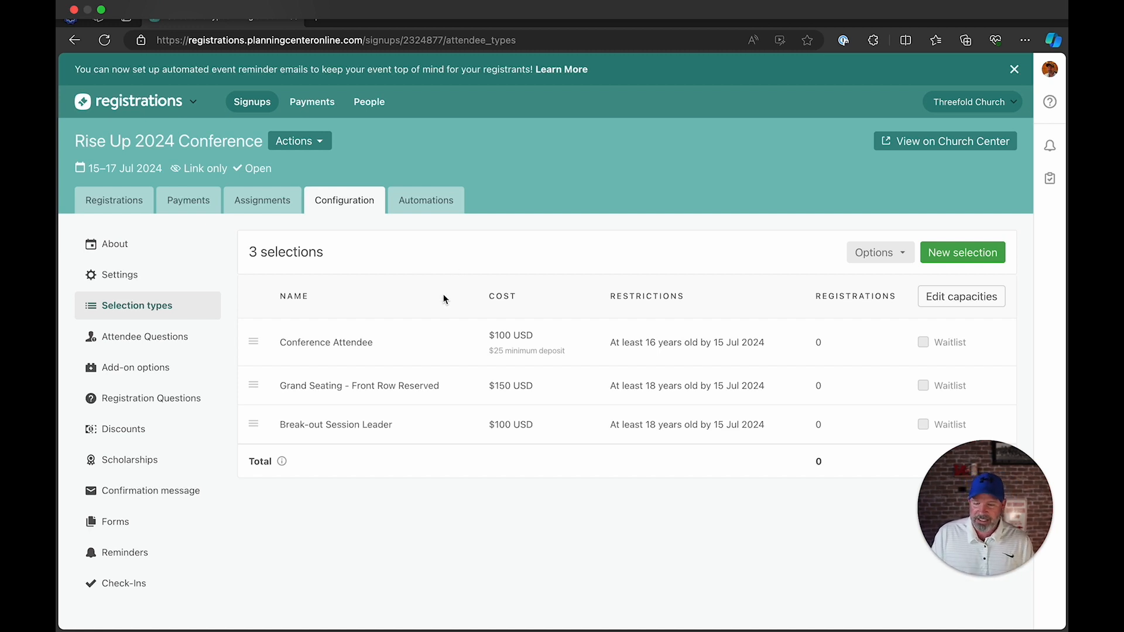
scroll(452, 351, down, 1)
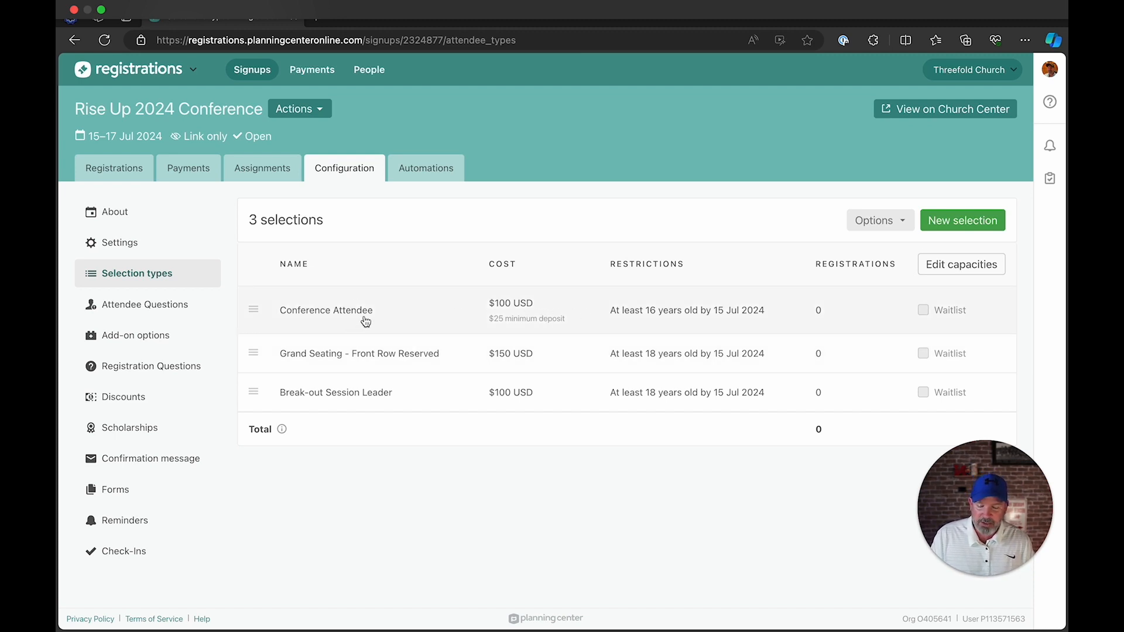
click(343, 313)
scroll(459, 328, down, 3)
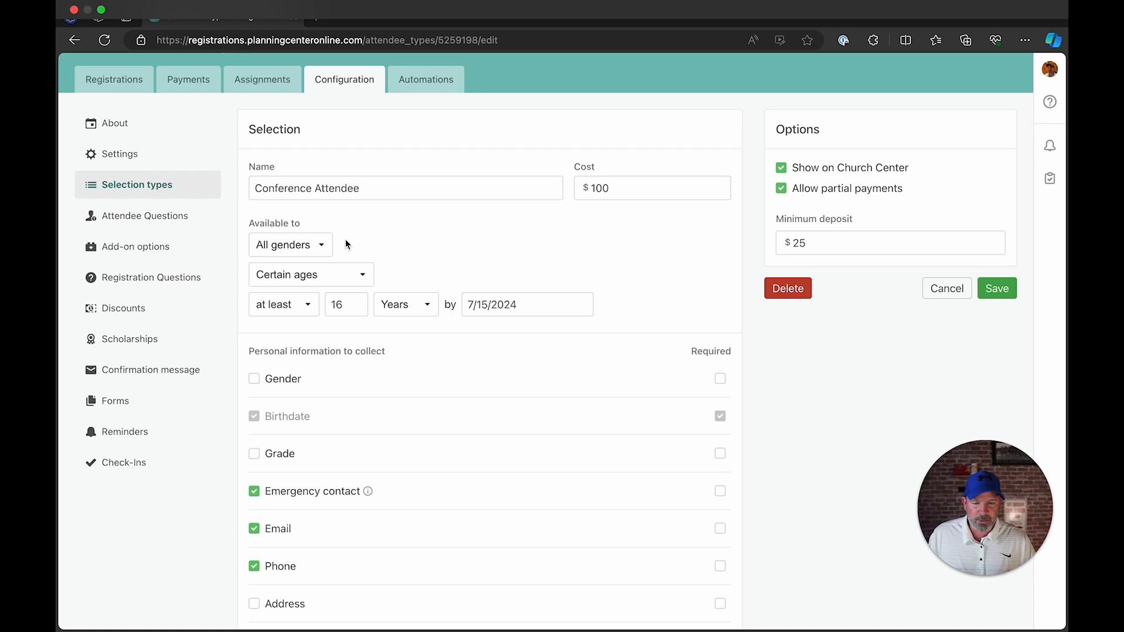
click(321, 245)
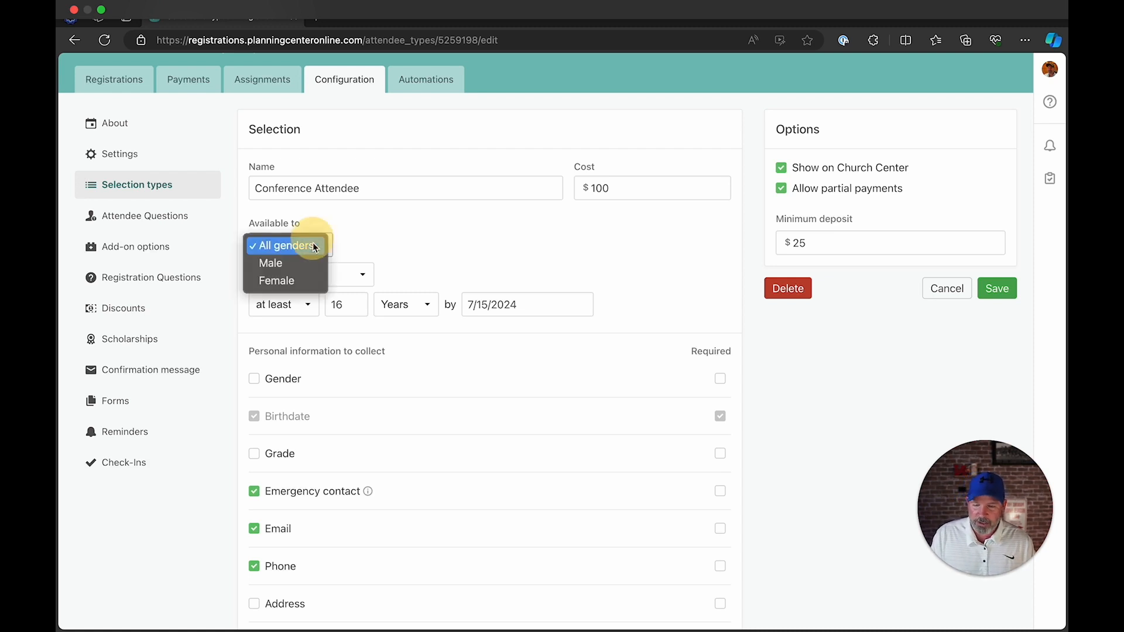
click(390, 237)
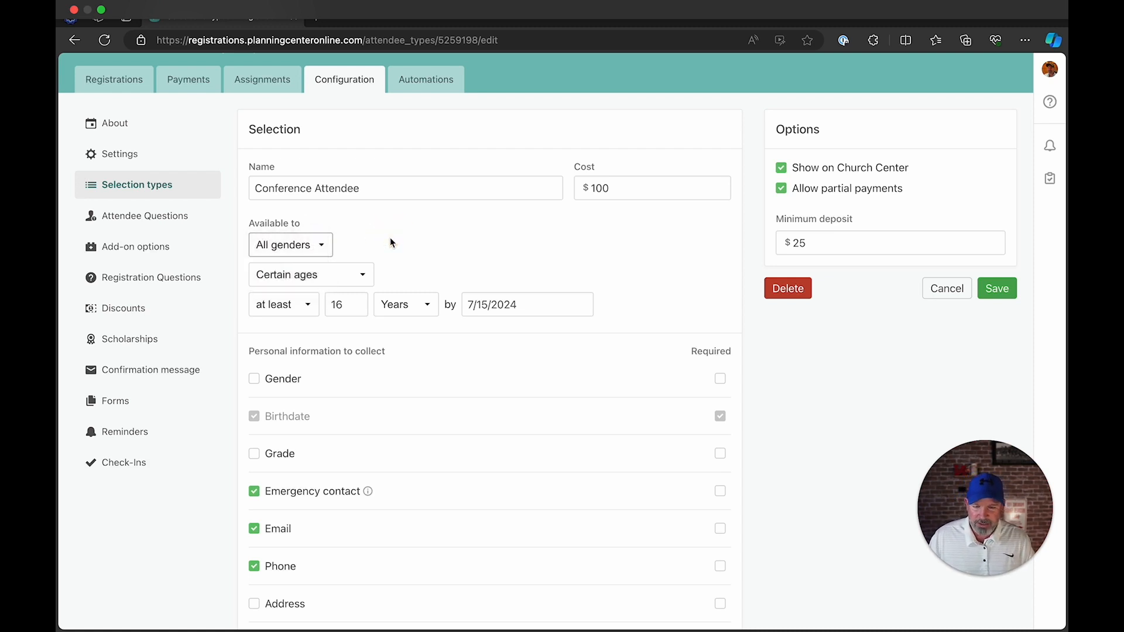
click(363, 276)
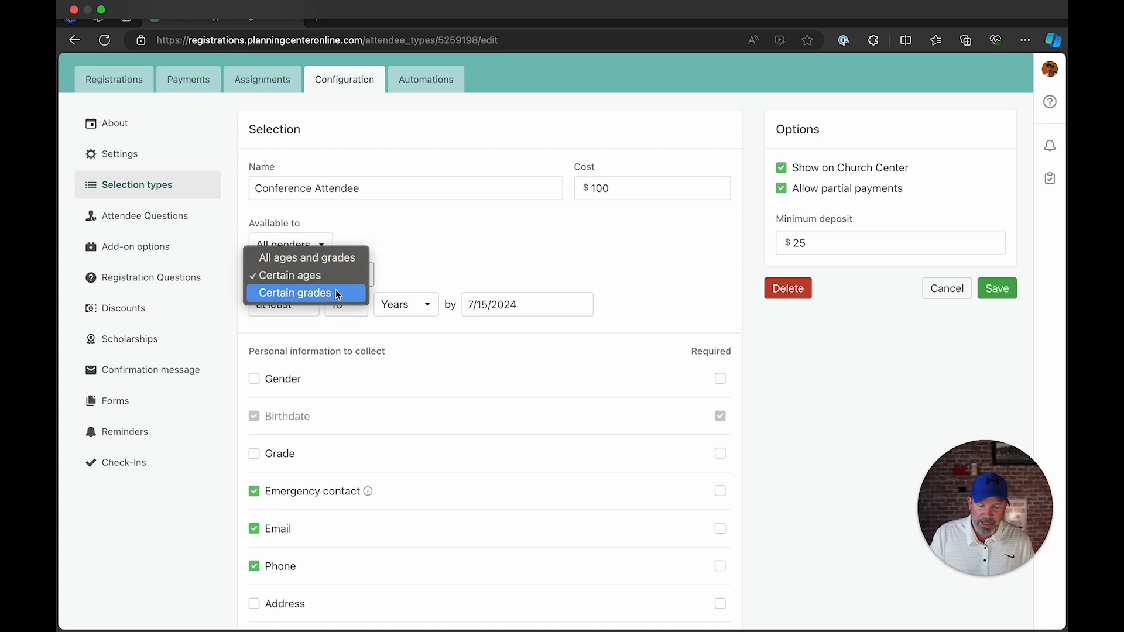
click(453, 261)
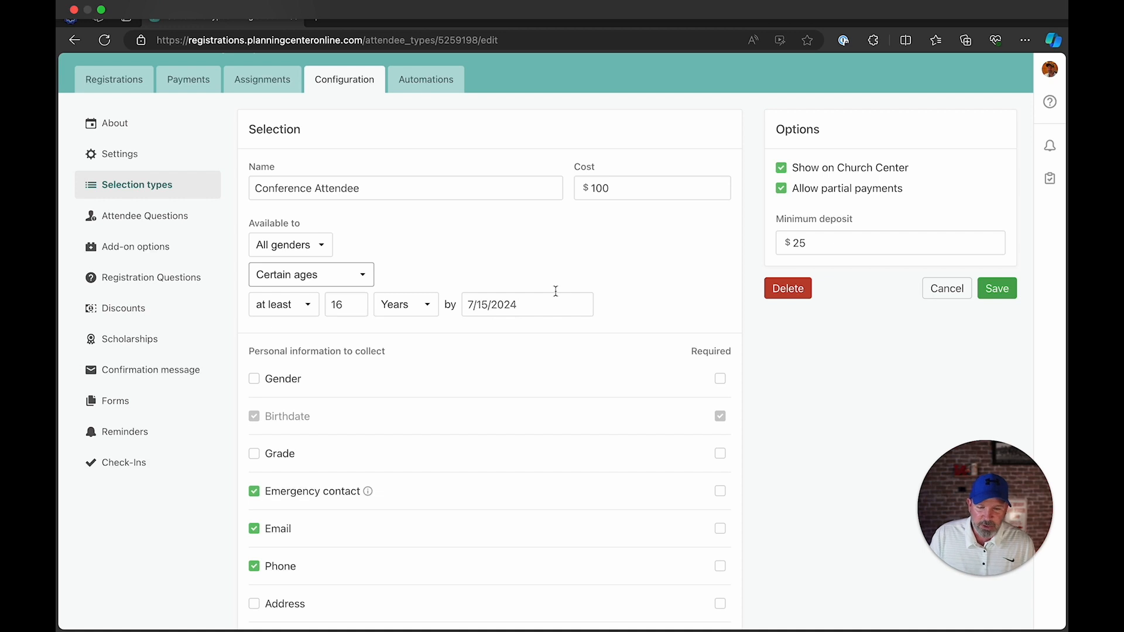
Collect Gender and Address from Conference Attendees, and make Email and Phone required
scroll(637, 282, down, 5)
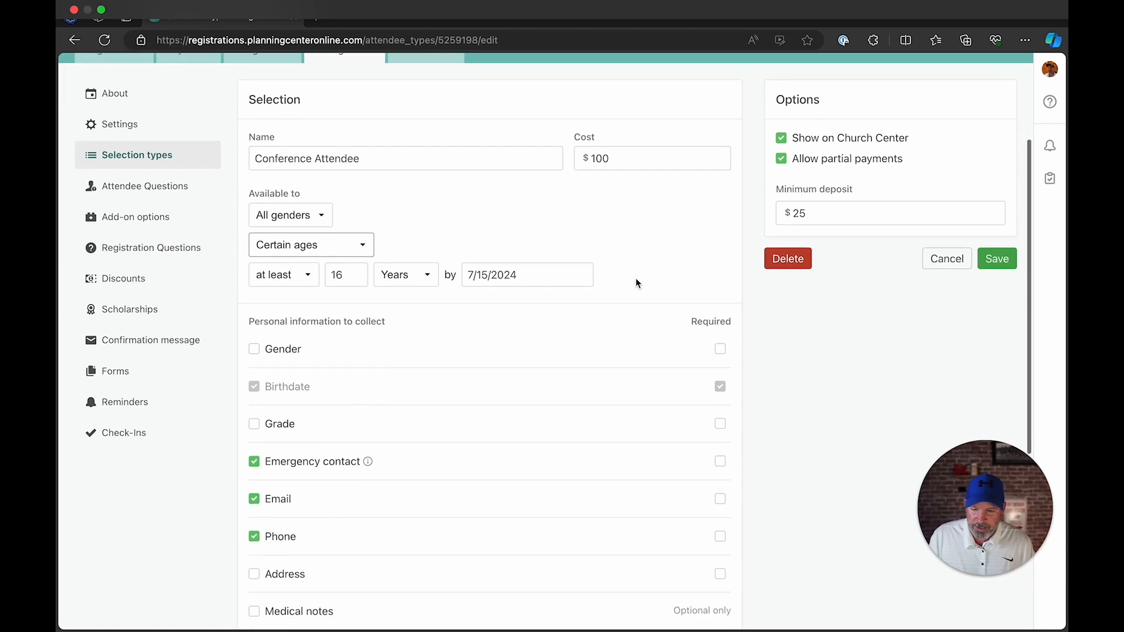
scroll(636, 282, down, 2)
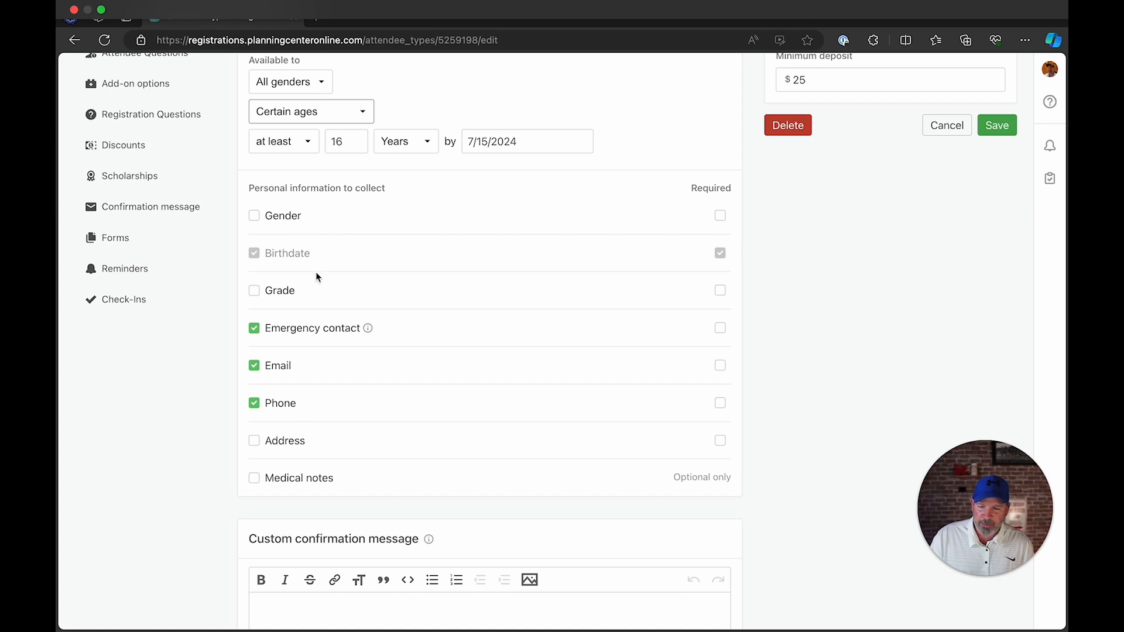
click(255, 218)
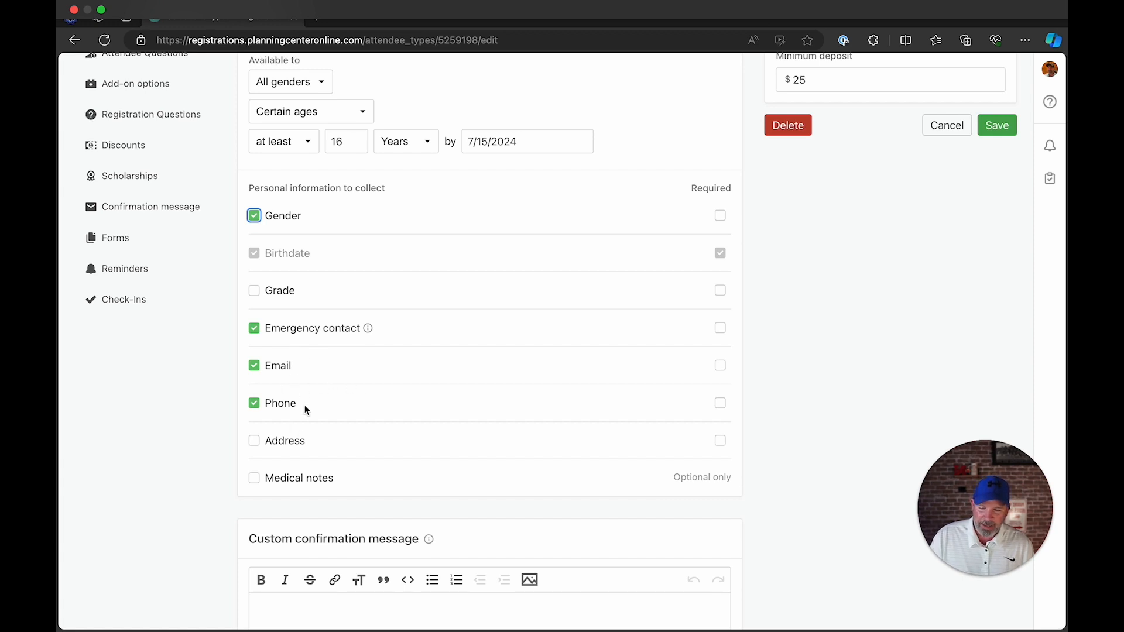
click(293, 448)
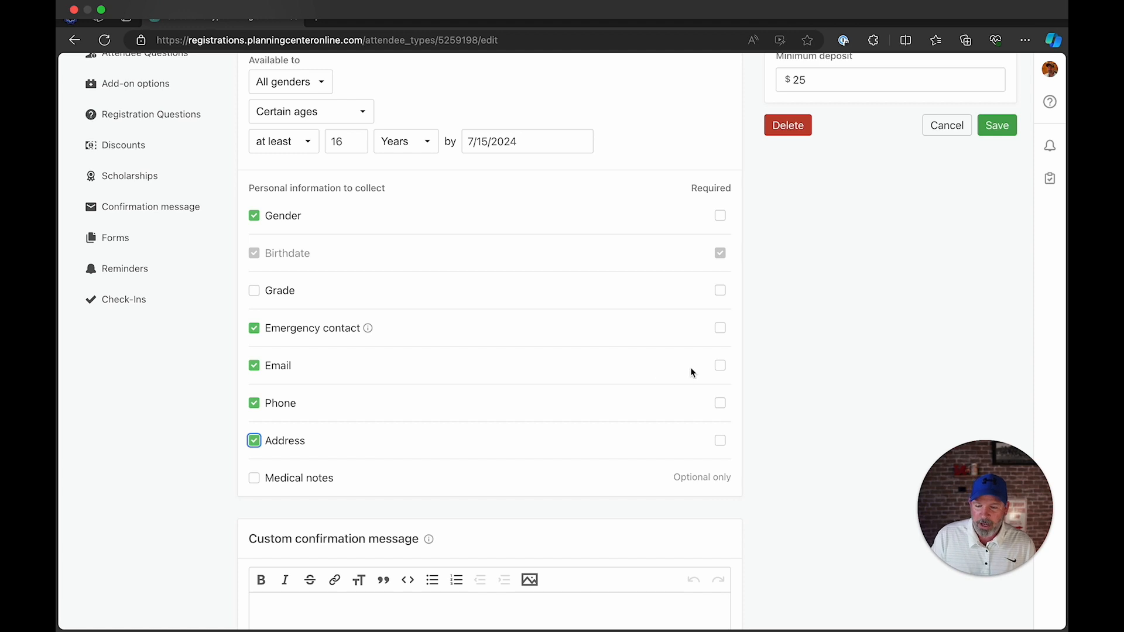
click(720, 366)
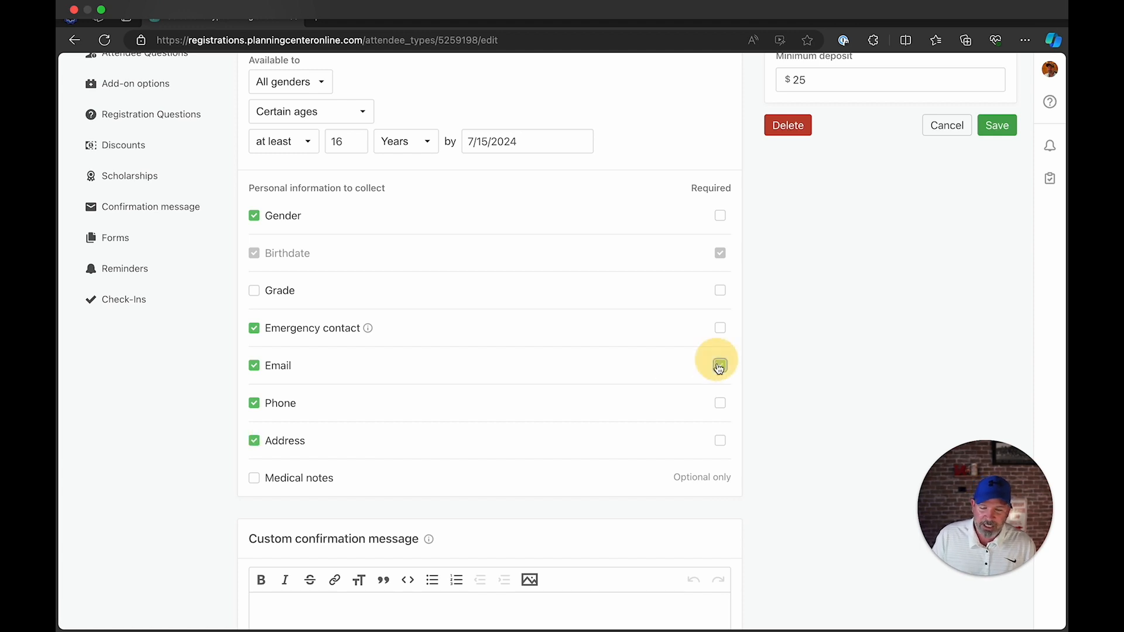
click(721, 403)
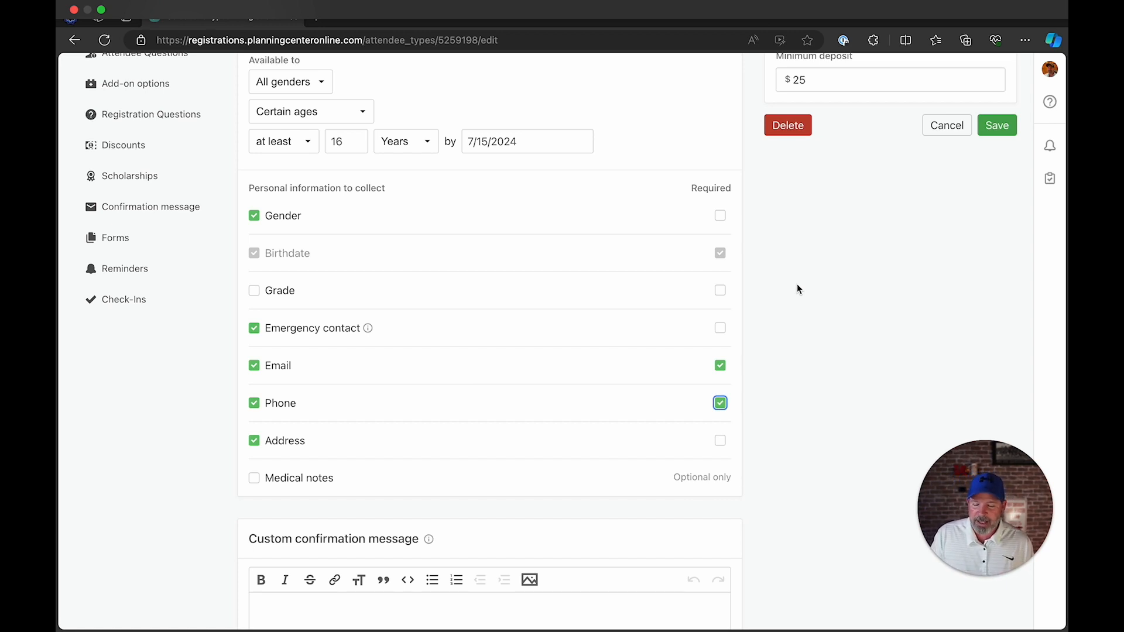
Review the custom confirmation message for Conference Attendee, and return to the list of selection types
scroll(813, 310, down, 4)
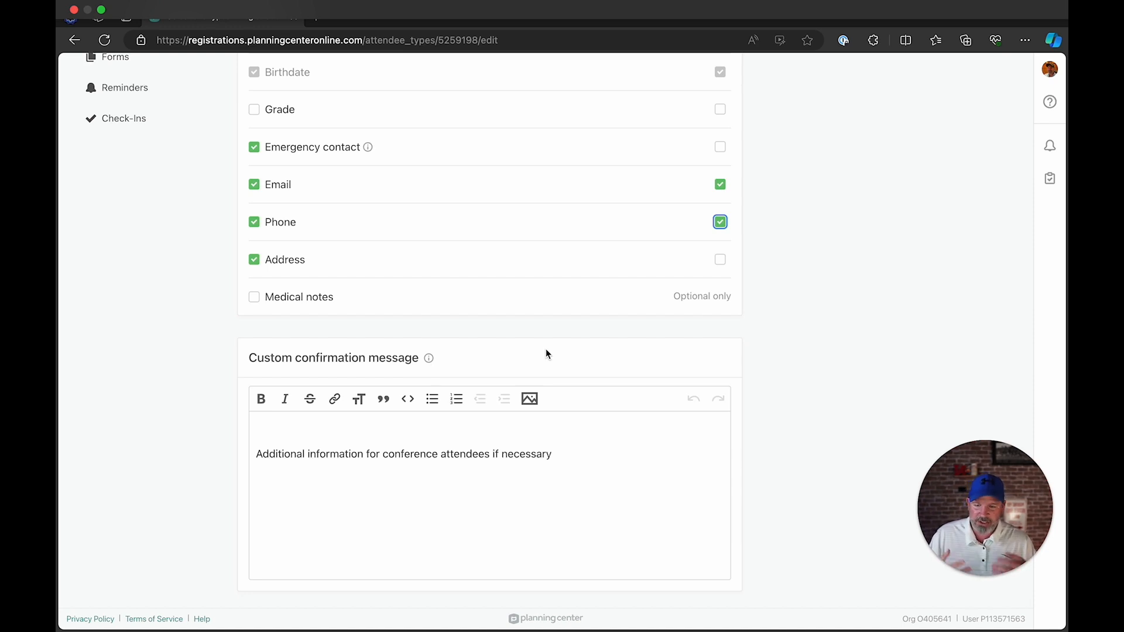
scroll(550, 298, up, 8)
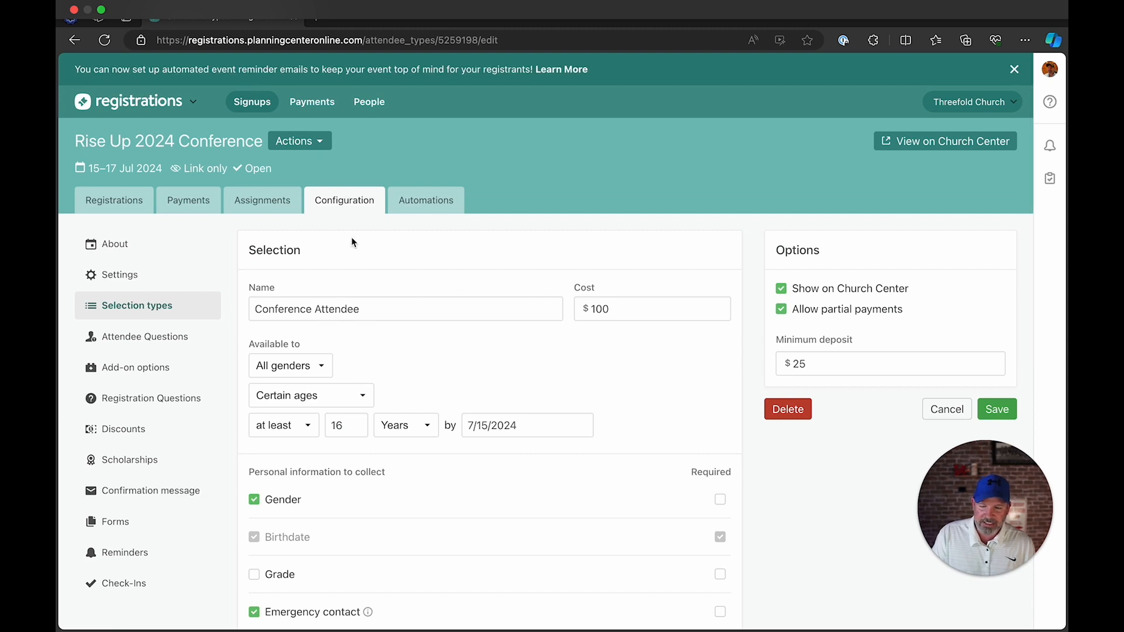
click(346, 205)
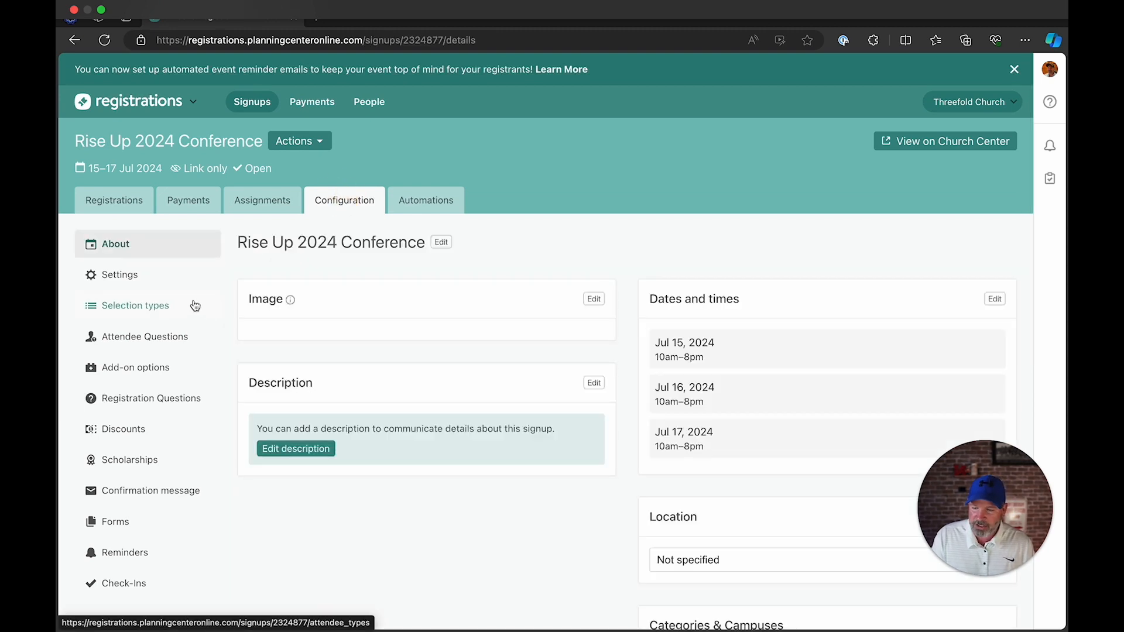
click(158, 305)
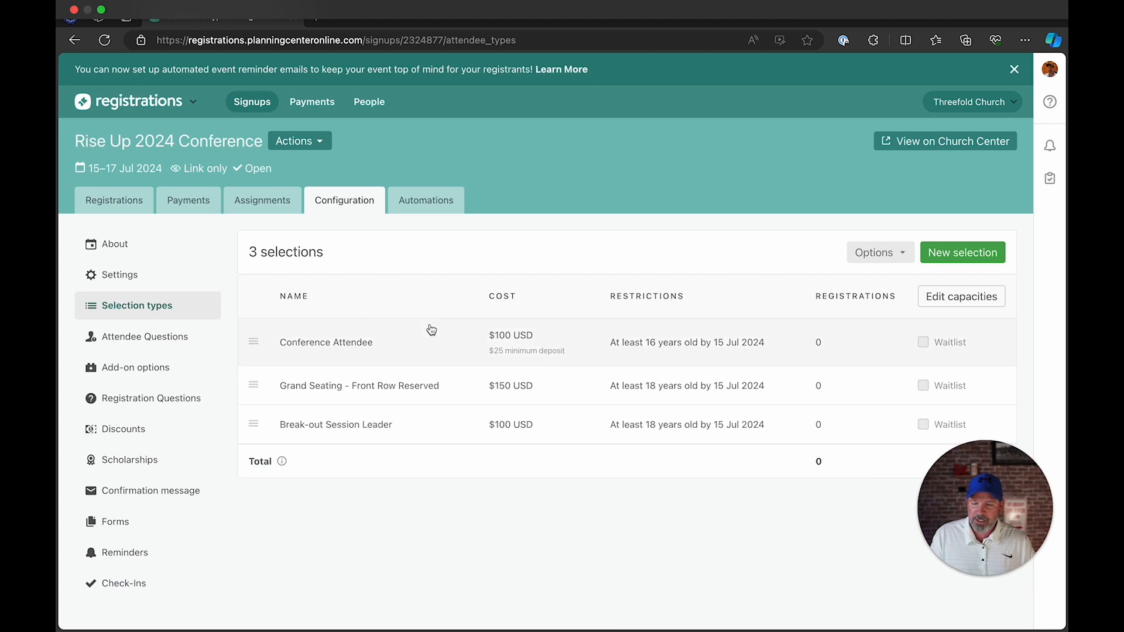
Allow partial payments for the Grand Seating - Front Row Reserved selection with a minimum deposit of $25
click(350, 394)
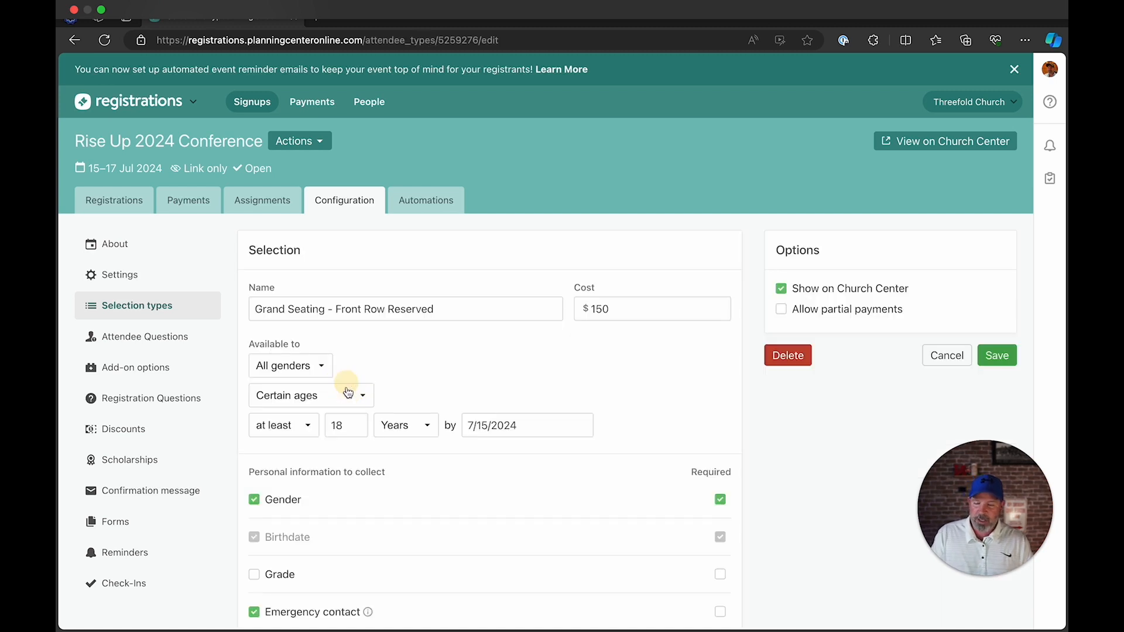
scroll(518, 387, down, 1)
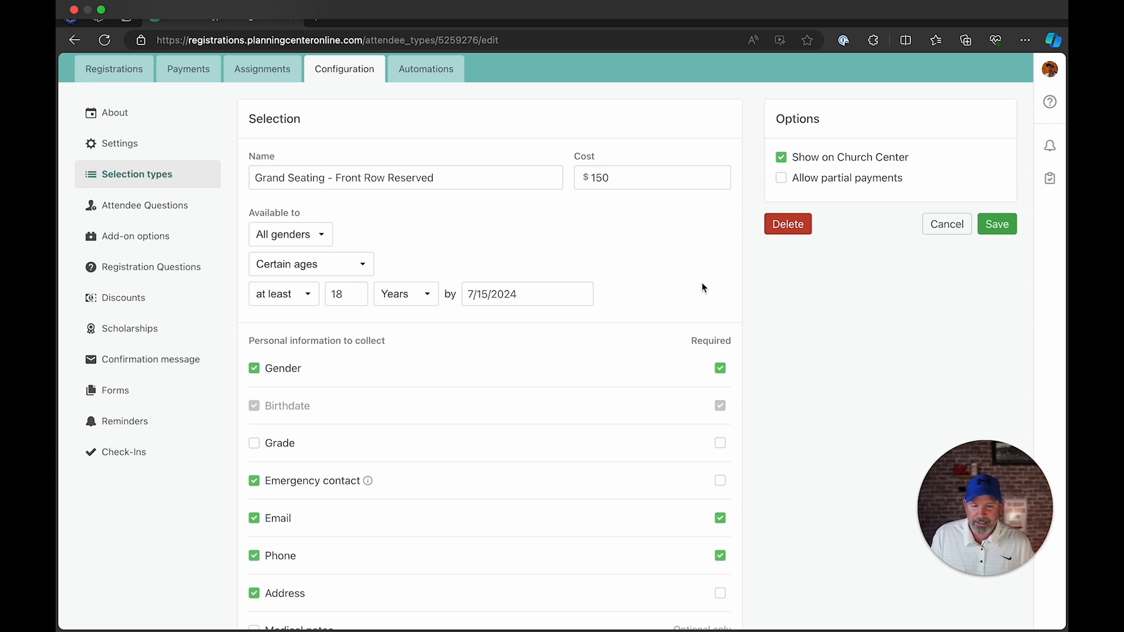
click(810, 183)
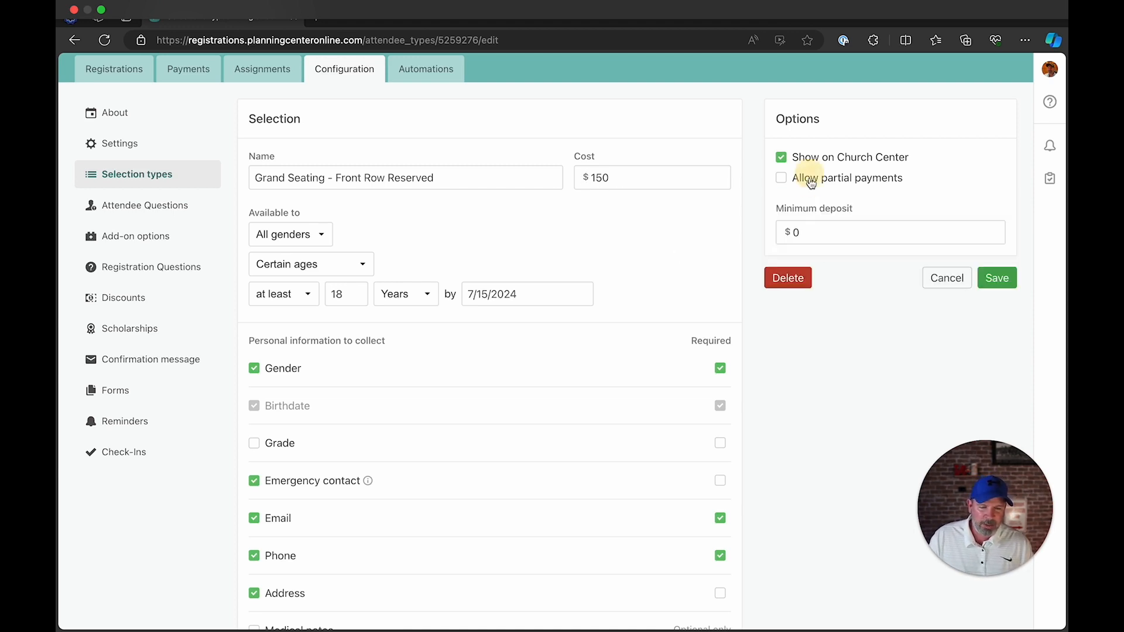
double_click(797, 231)
text(25)
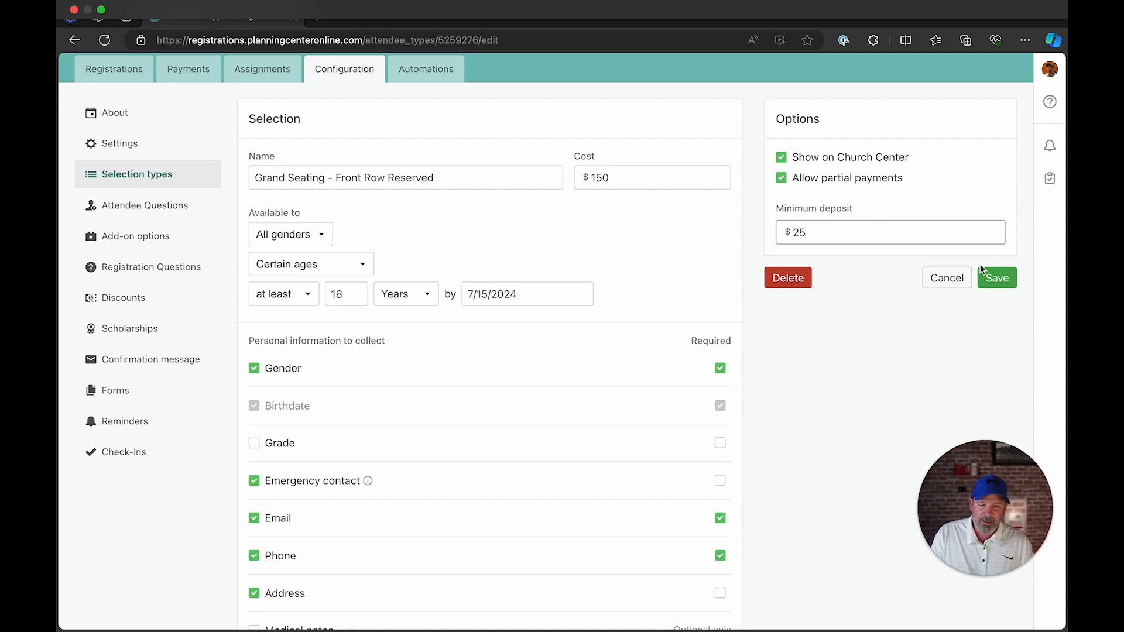
Review the personal information and custom confirmation message sections of Grand Seating - Front Row Reserved, and return to the selection types
scroll(540, 328, down, 1)
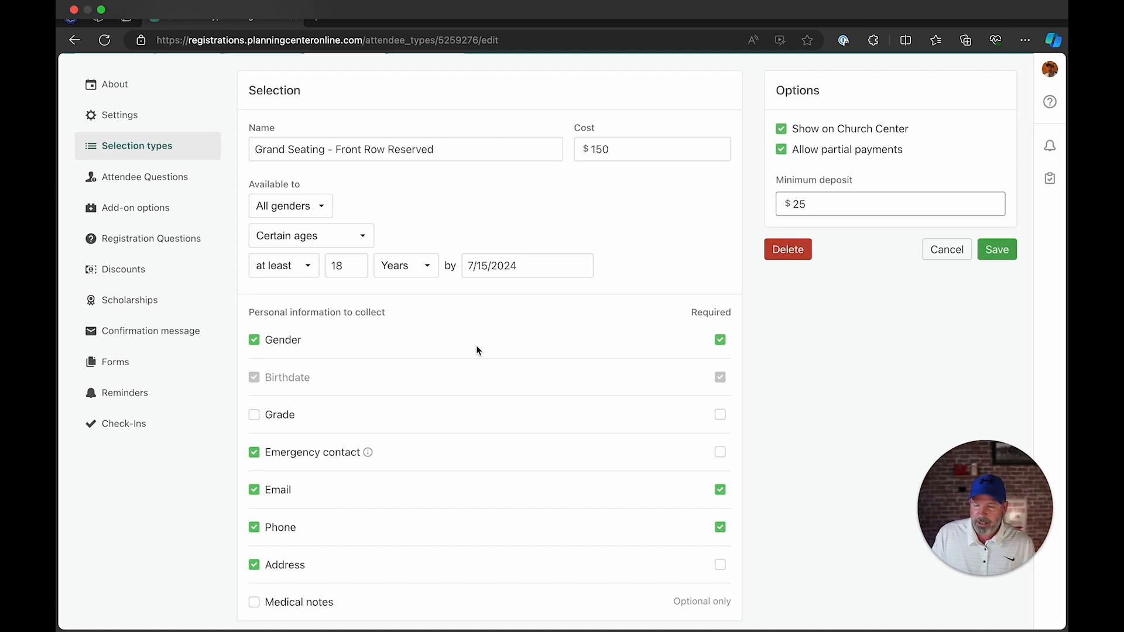
scroll(478, 350, down, 3)
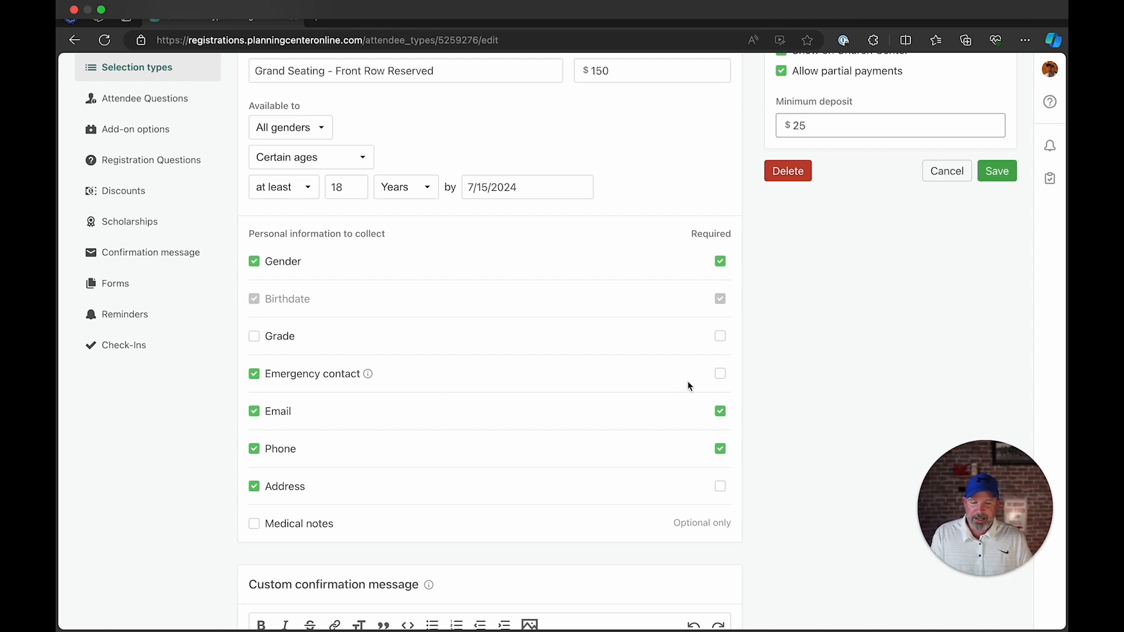
scroll(599, 442, down, 4)
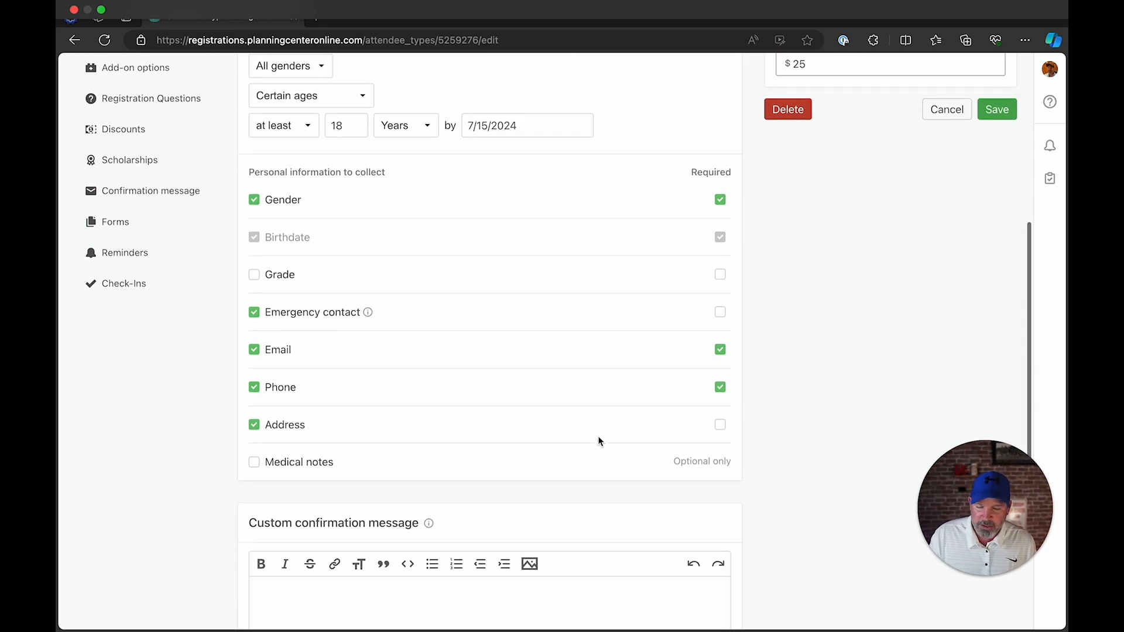
click(447, 431)
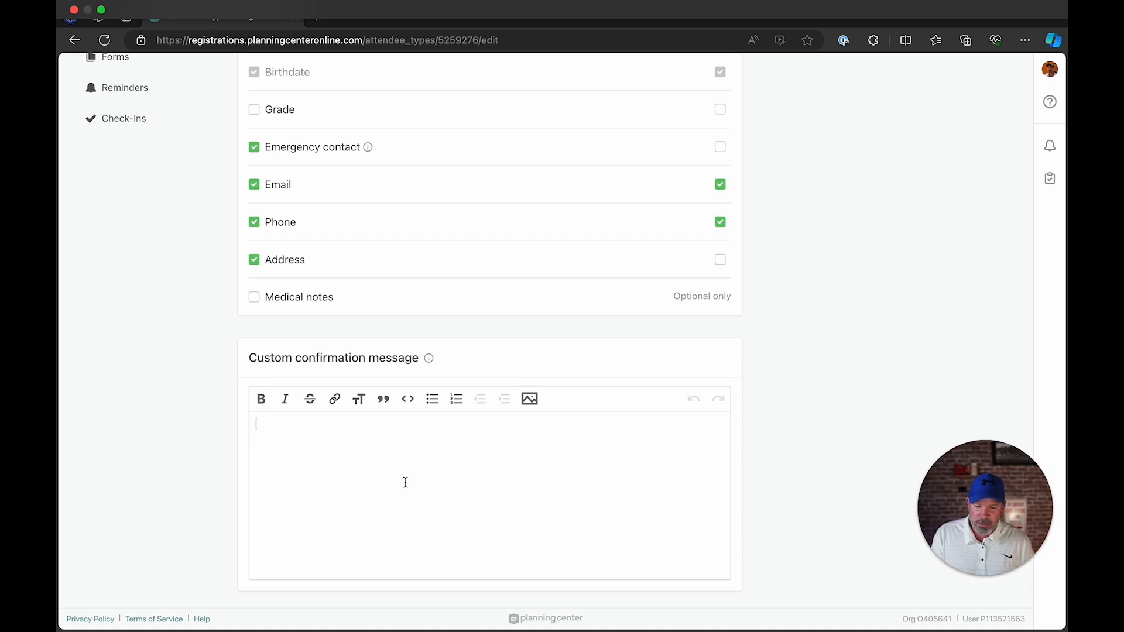
scroll(408, 473, up, 8)
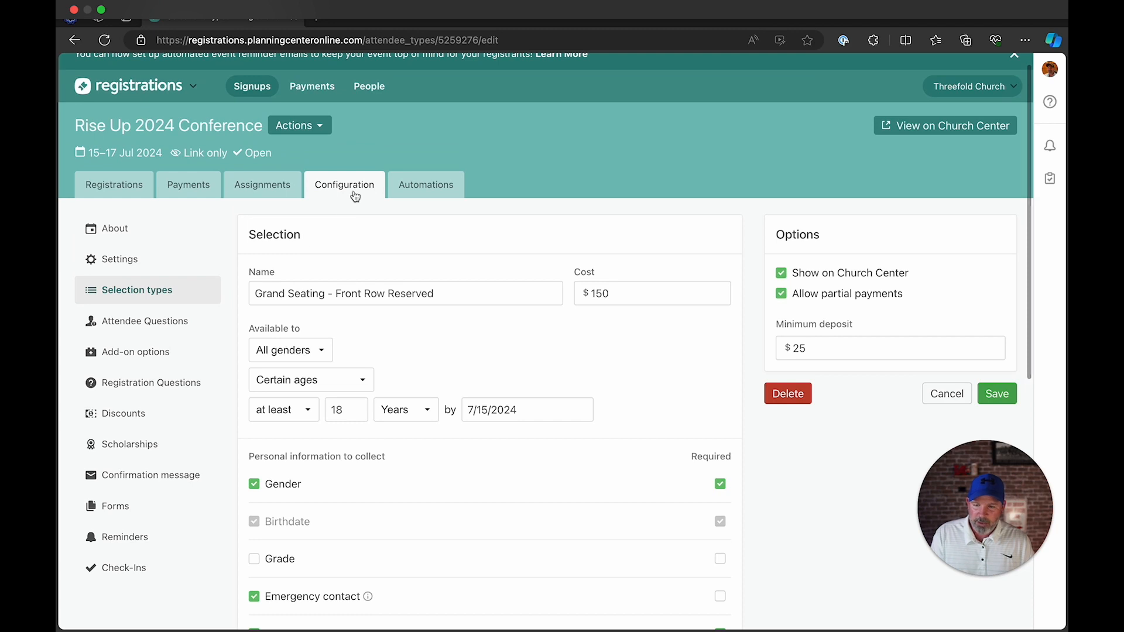
click(130, 290)
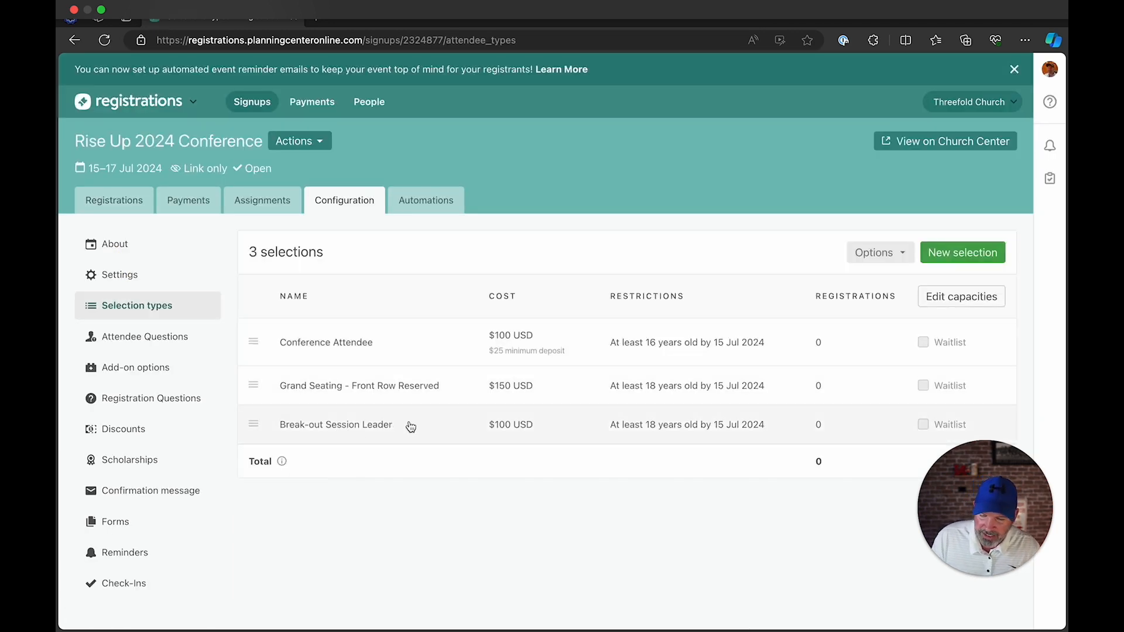
Limit the capacity of the Grand Seating - Front Row Reserved selection to 25 and save the capacities
scroll(410, 425, down, 2)
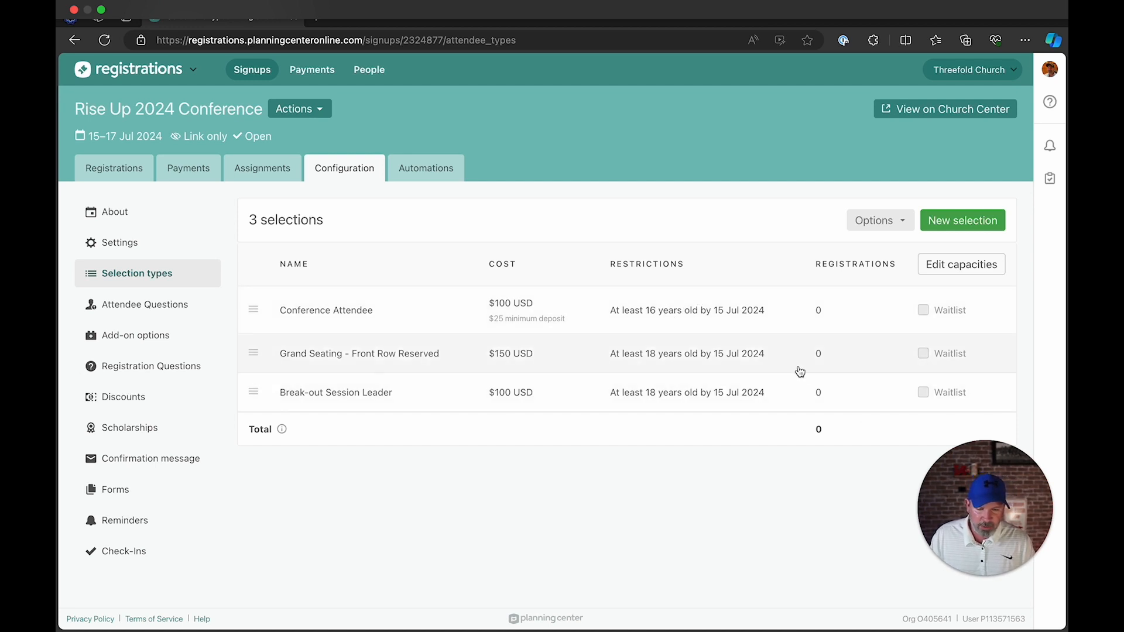
mouse_move(969, 324)
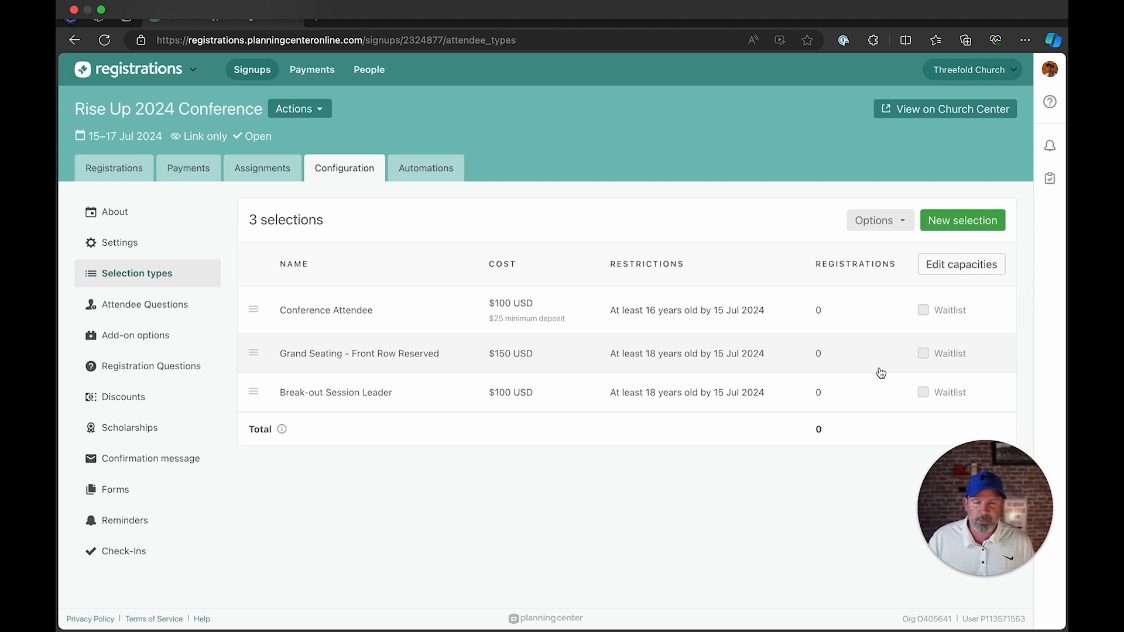
click(954, 269)
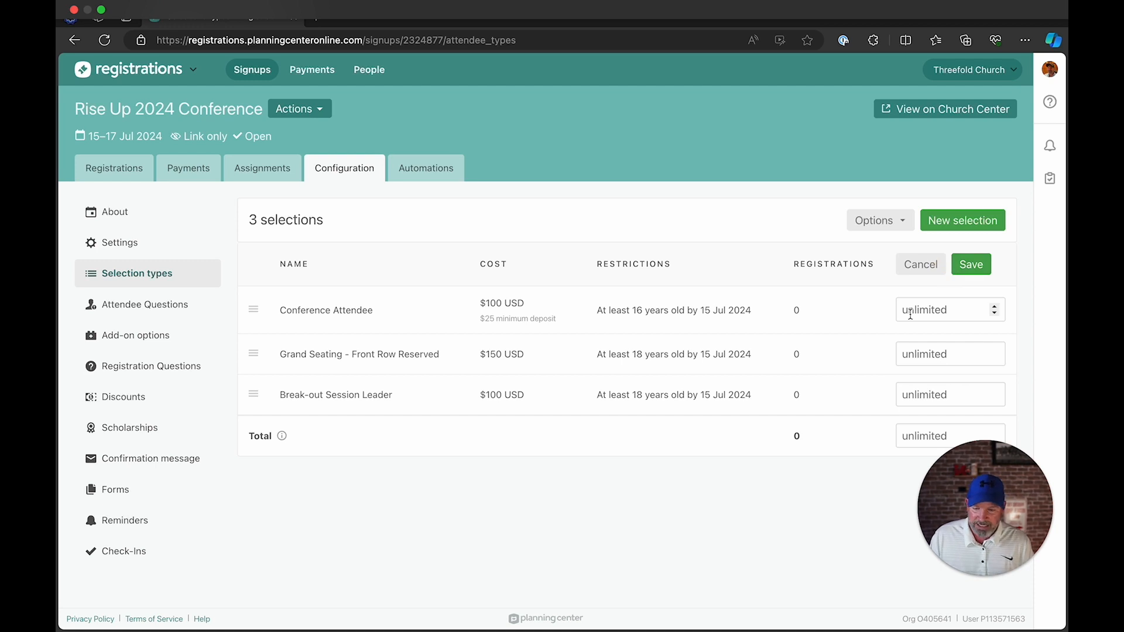
click(929, 359)
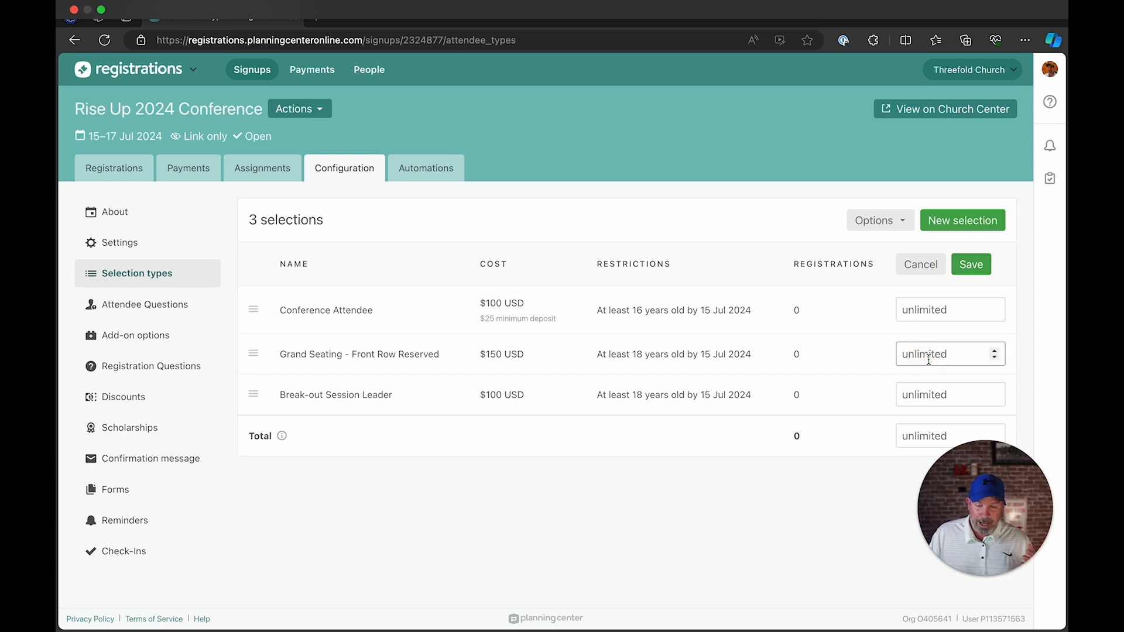
text(25)
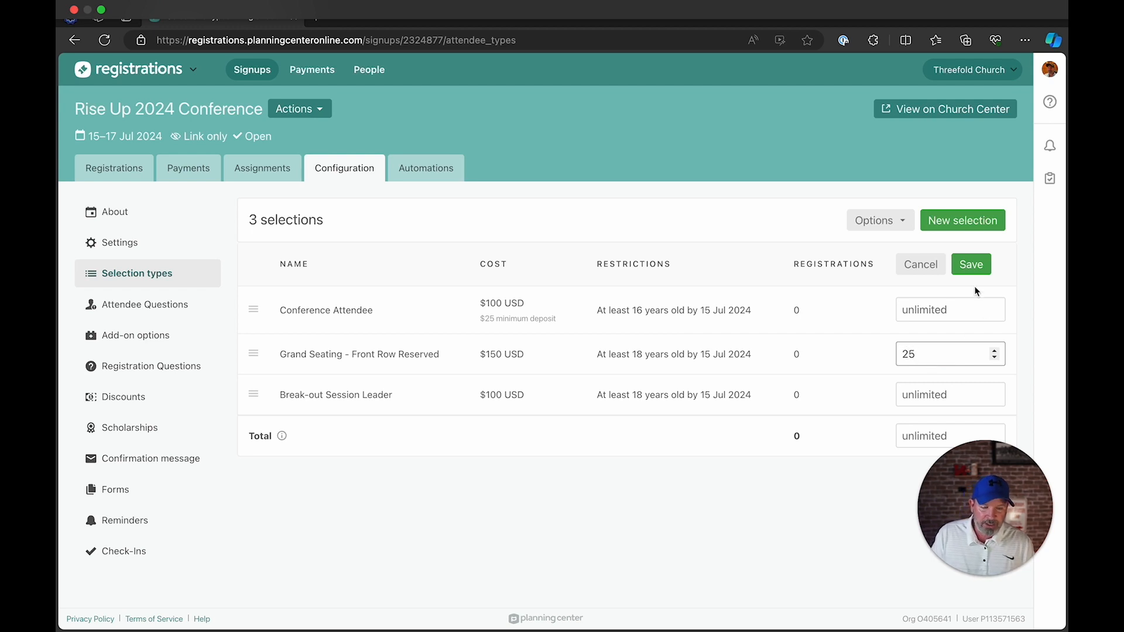
click(969, 265)
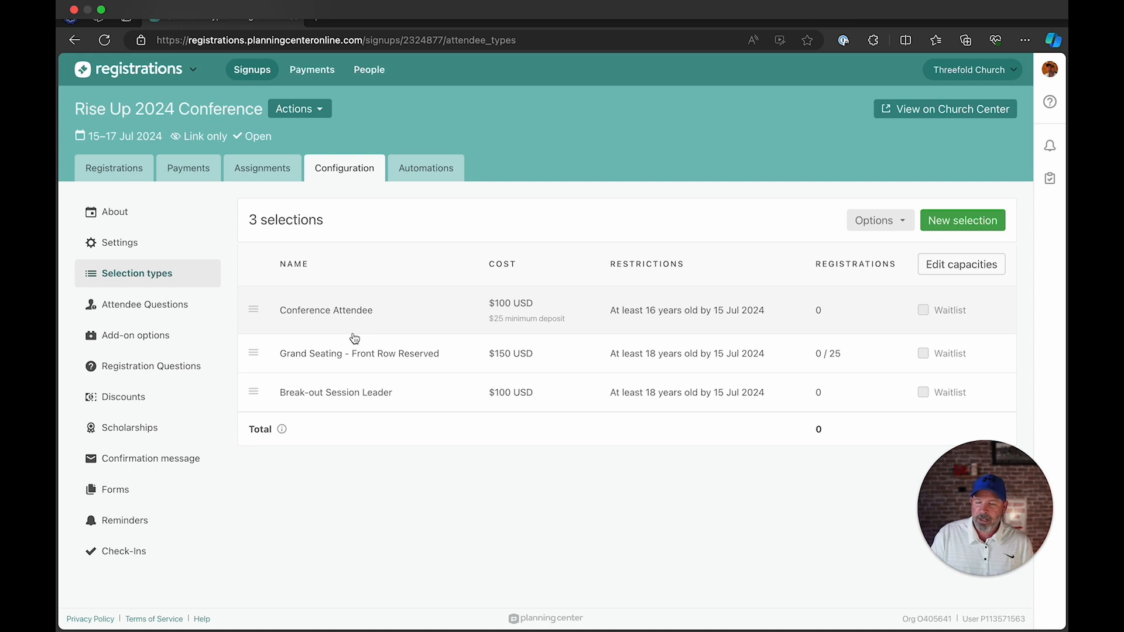
Review the attendee questions and the registration questions set up for the conference signup
click(156, 303)
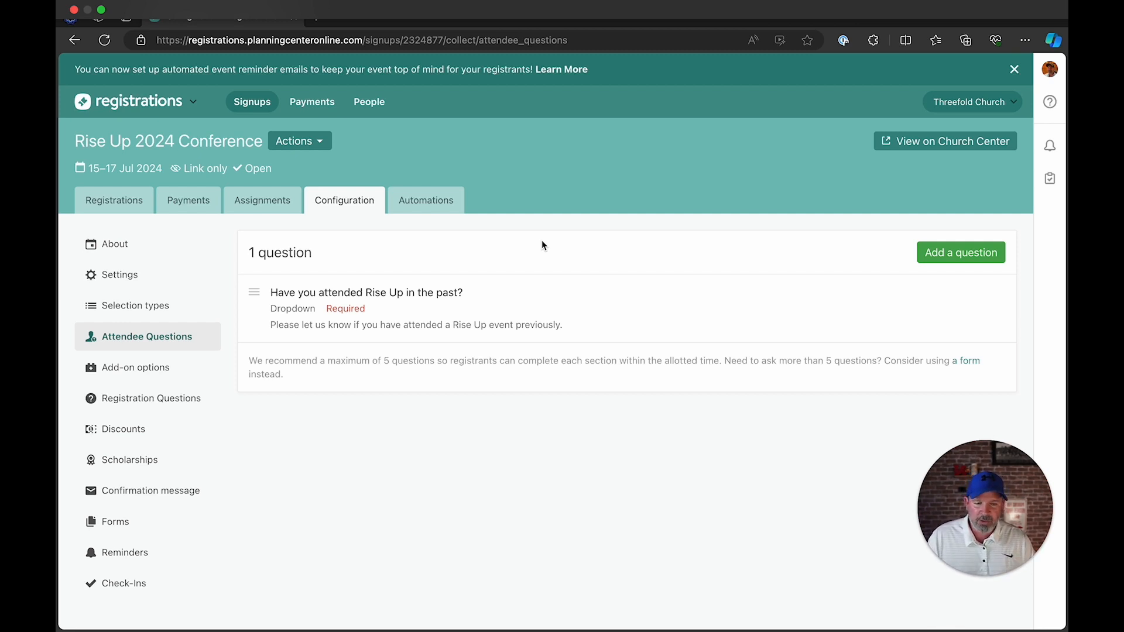
scroll(563, 315, down, 1)
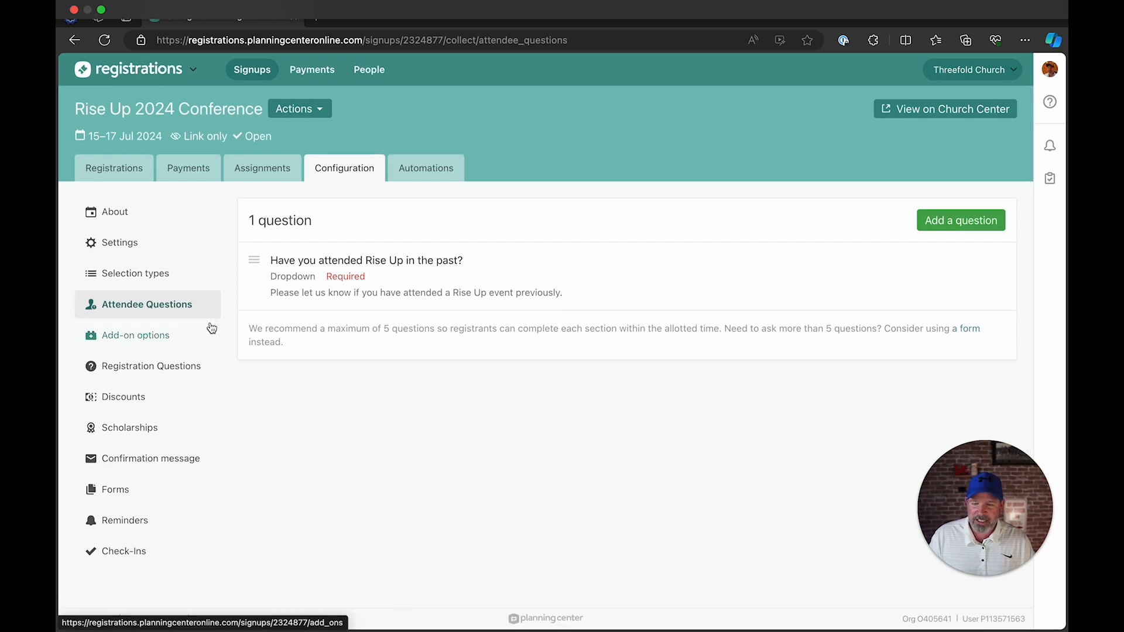
click(151, 366)
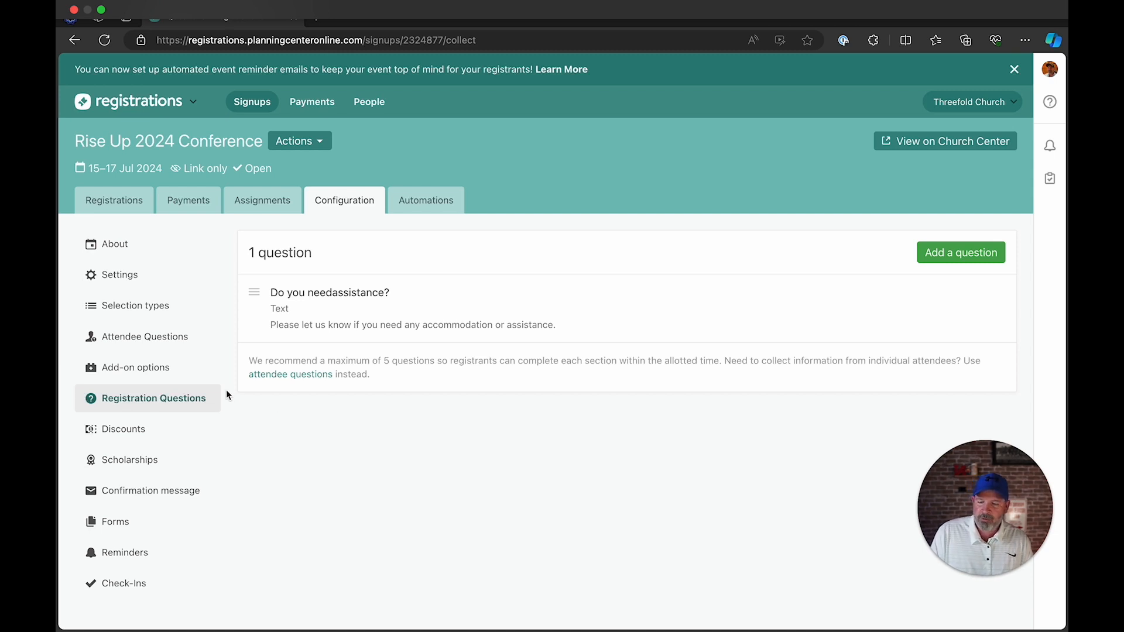
Try appending "(Room 101)" to Leadership and "(Main Lobby)" to Leading in the Workplace in the Monday break-out sessions add-on, and return to the add-ons unsaved
click(148, 370)
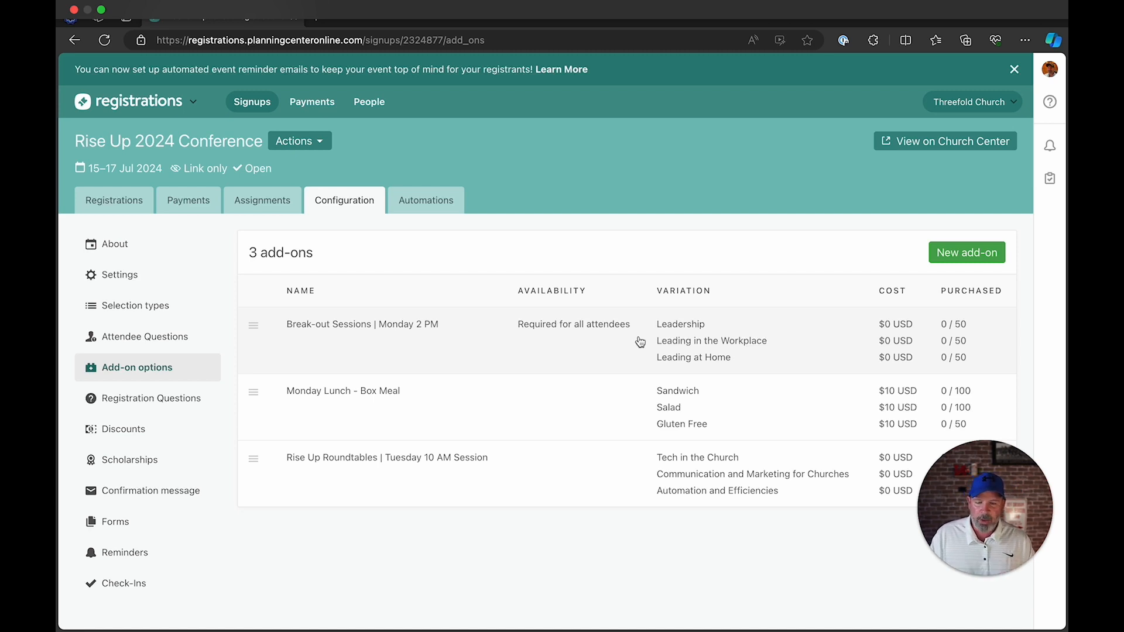
click(356, 324)
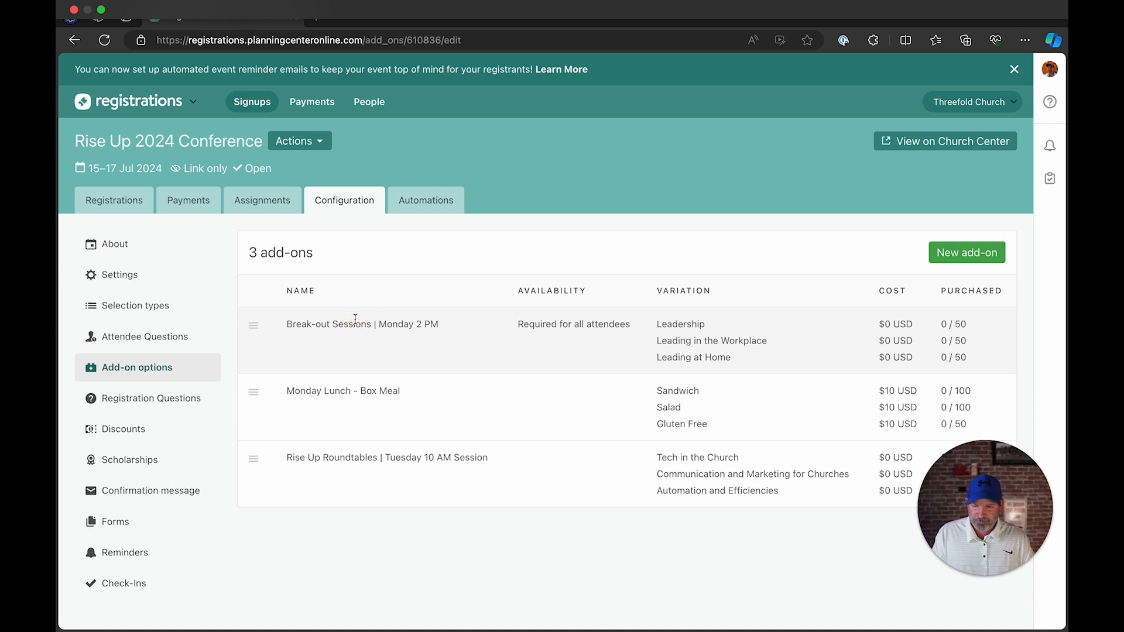
scroll(613, 217, down, 1)
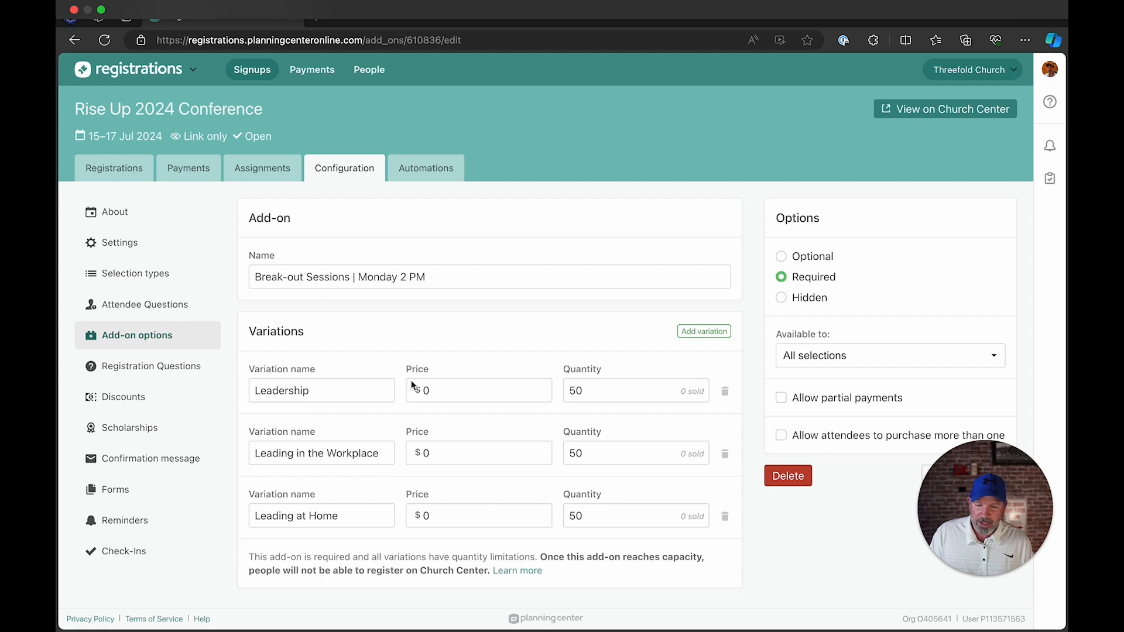
click(352, 391)
text((Room 101))
click(388, 450)
text(()
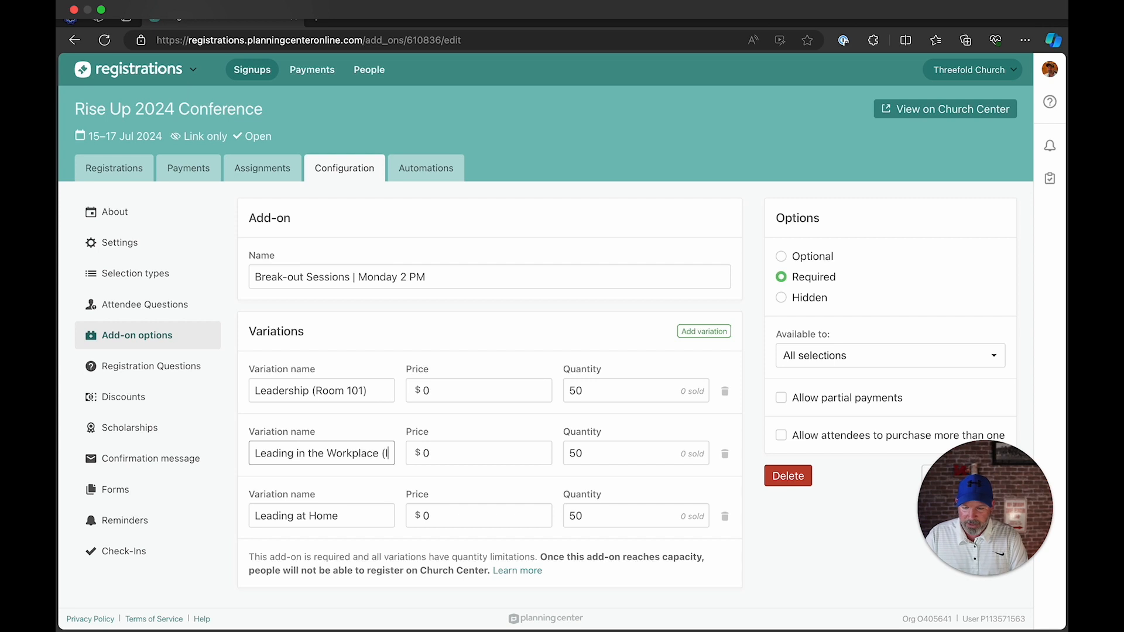
text(Main Lobby))
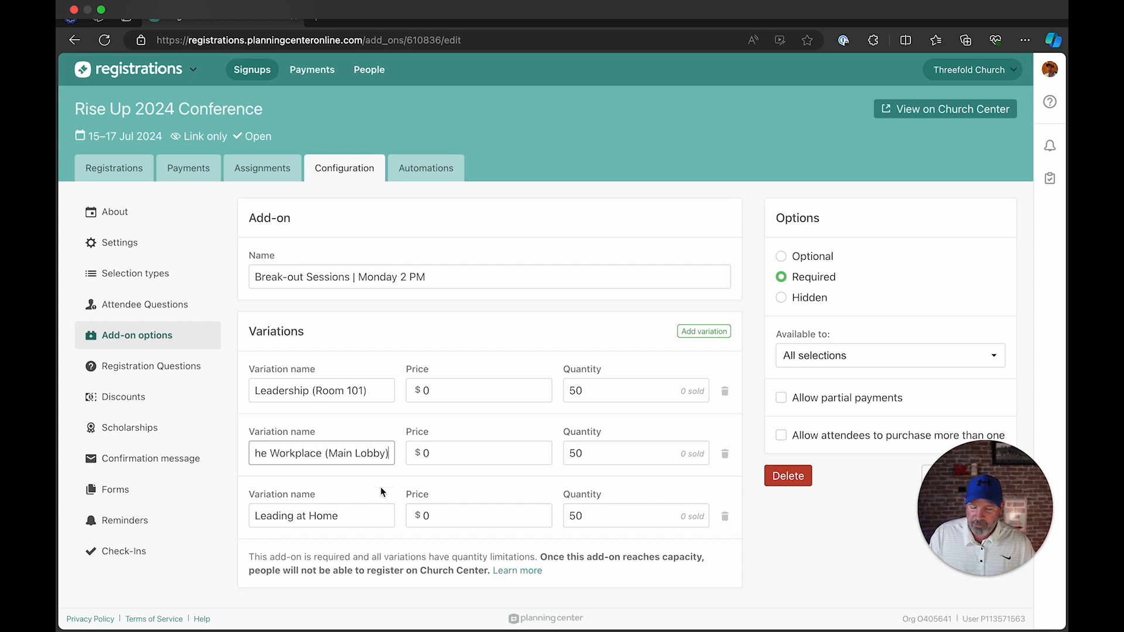
click(368, 517)
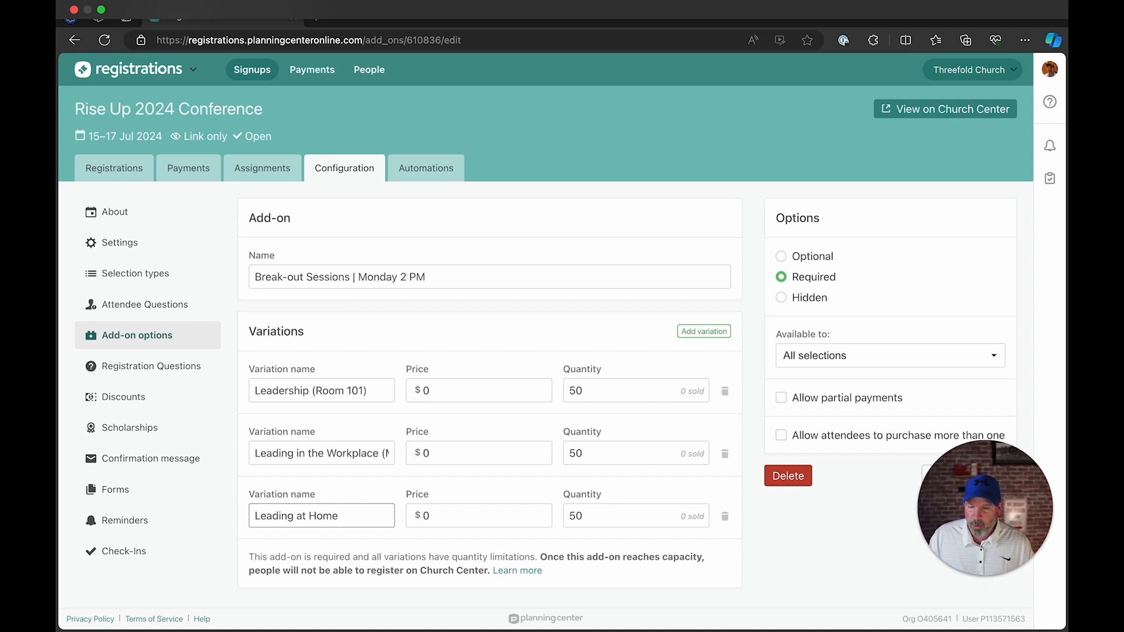
mouse_move(988, 447)
mouse_down()
mouse_move(850, 445)
mouse_move(974, 451)
mouse_up()
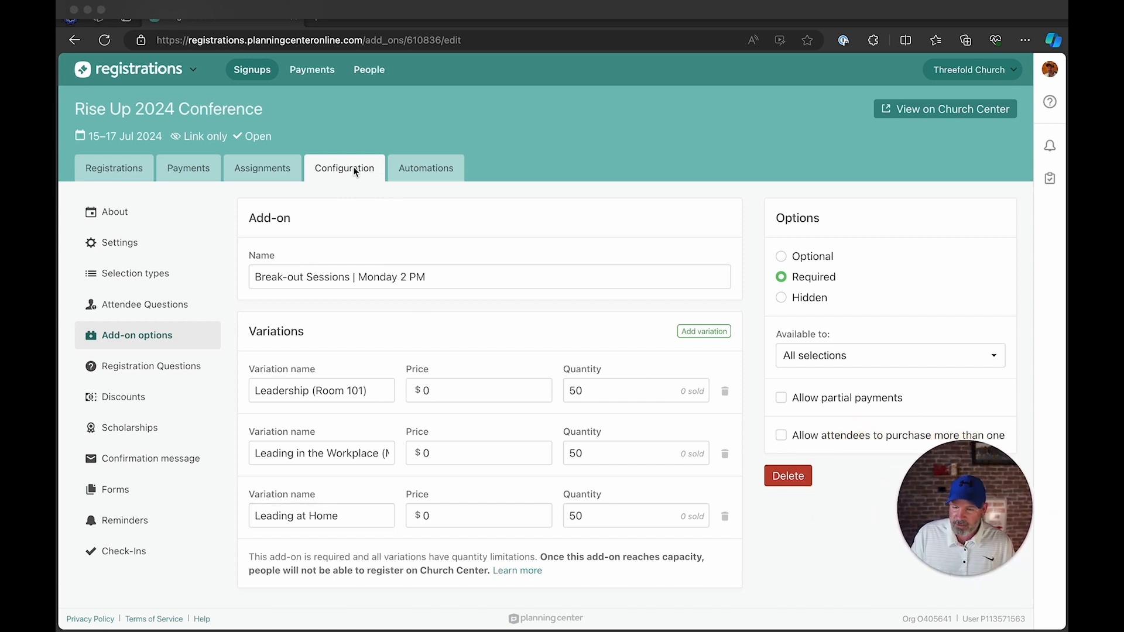
click(142, 334)
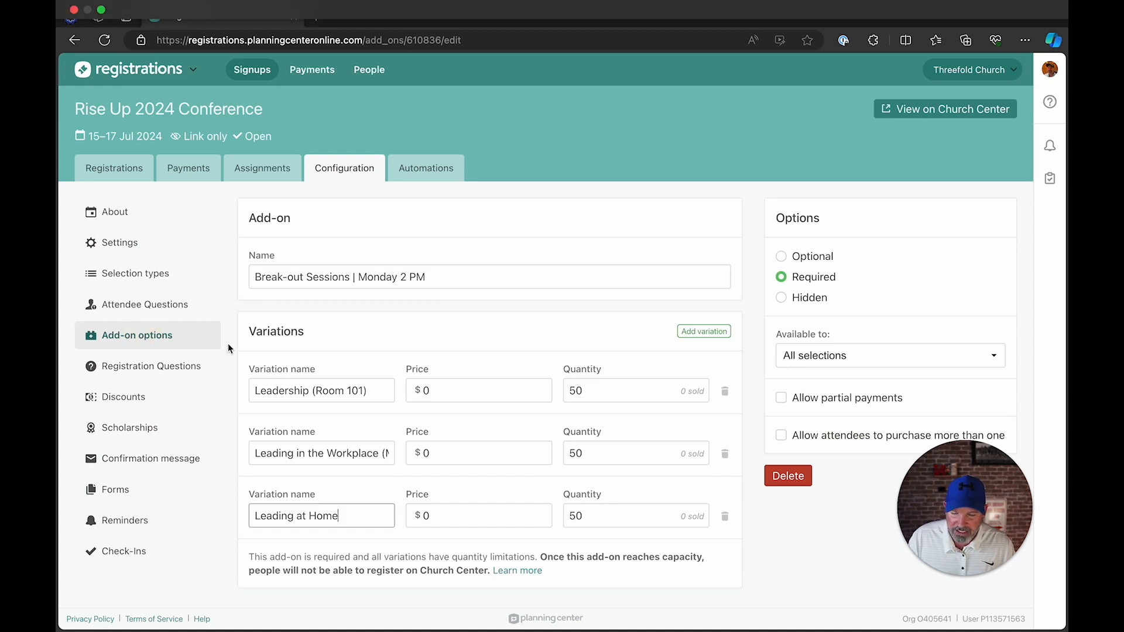
click(162, 338)
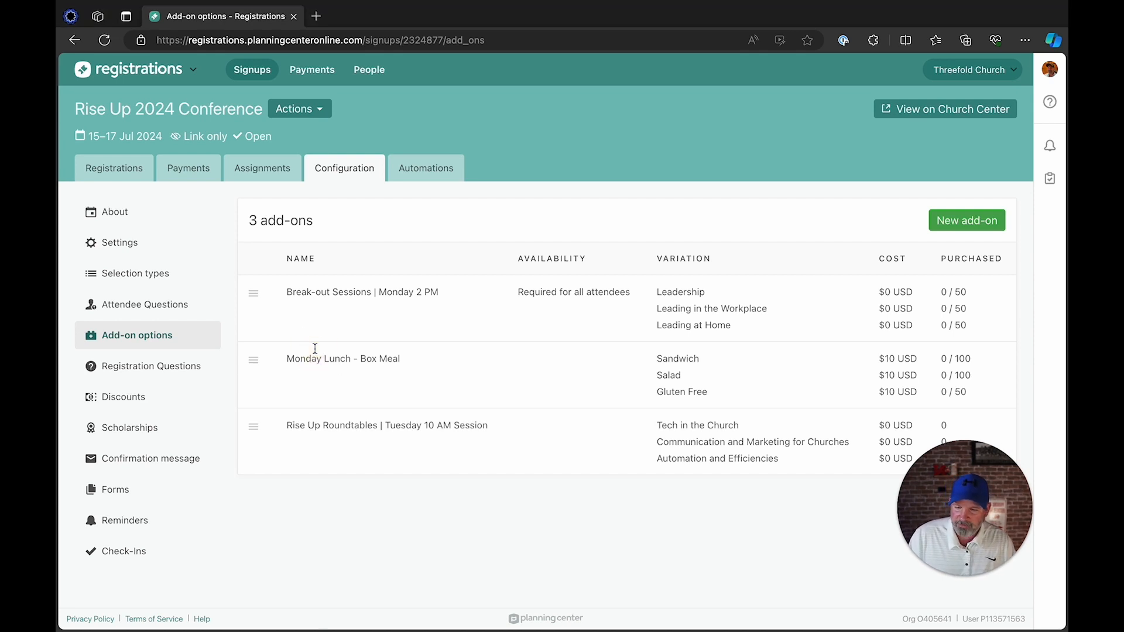
Restrict the Monday Lunch - Box Meal add-on to the Conference Attendee and Break-out Session Leader selections, and save it
click(298, 360)
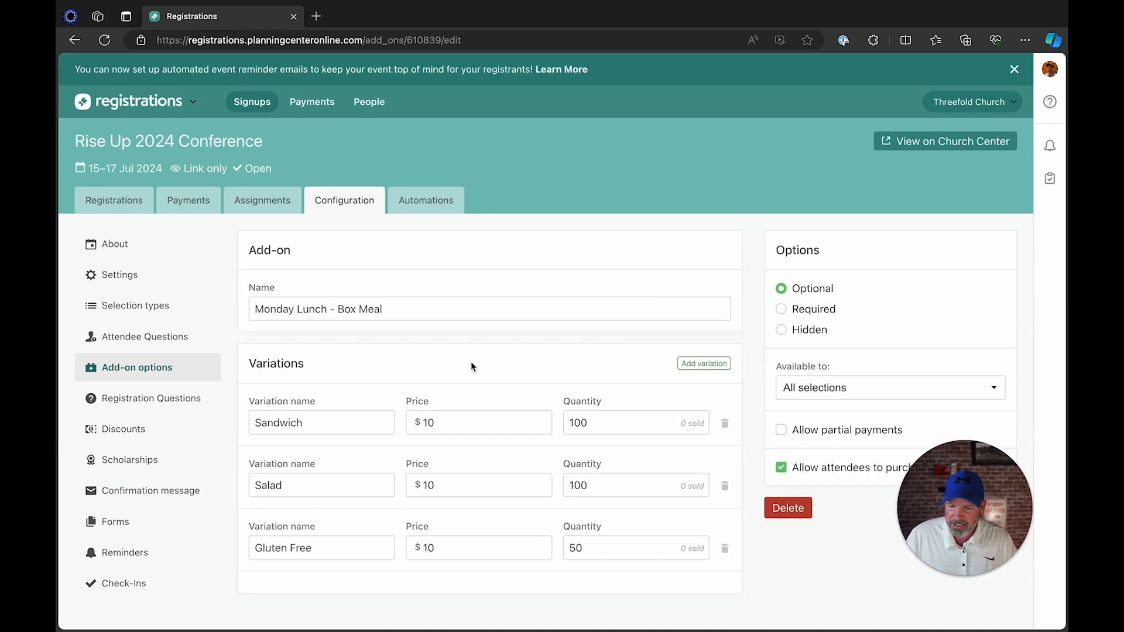
scroll(471, 361, down, 2)
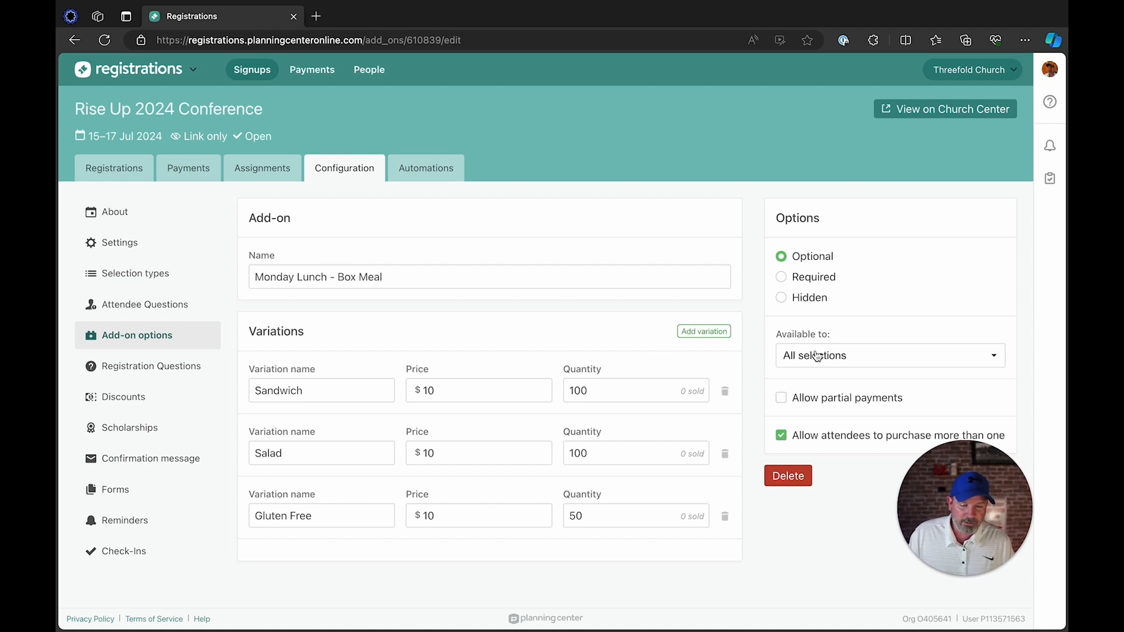
click(836, 358)
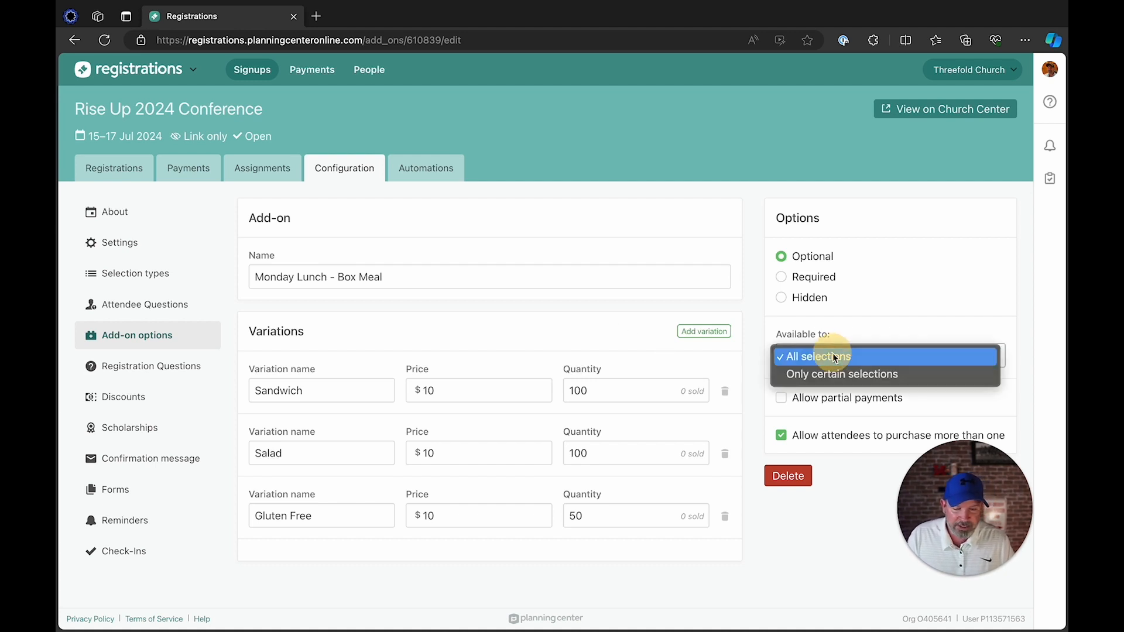
click(841, 374)
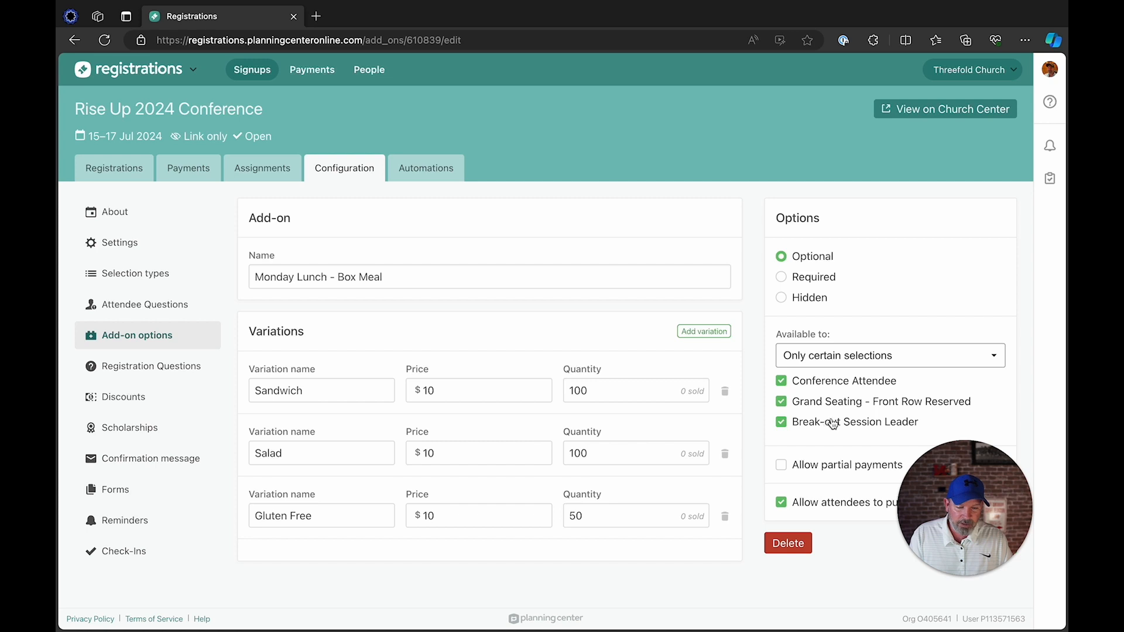
click(814, 404)
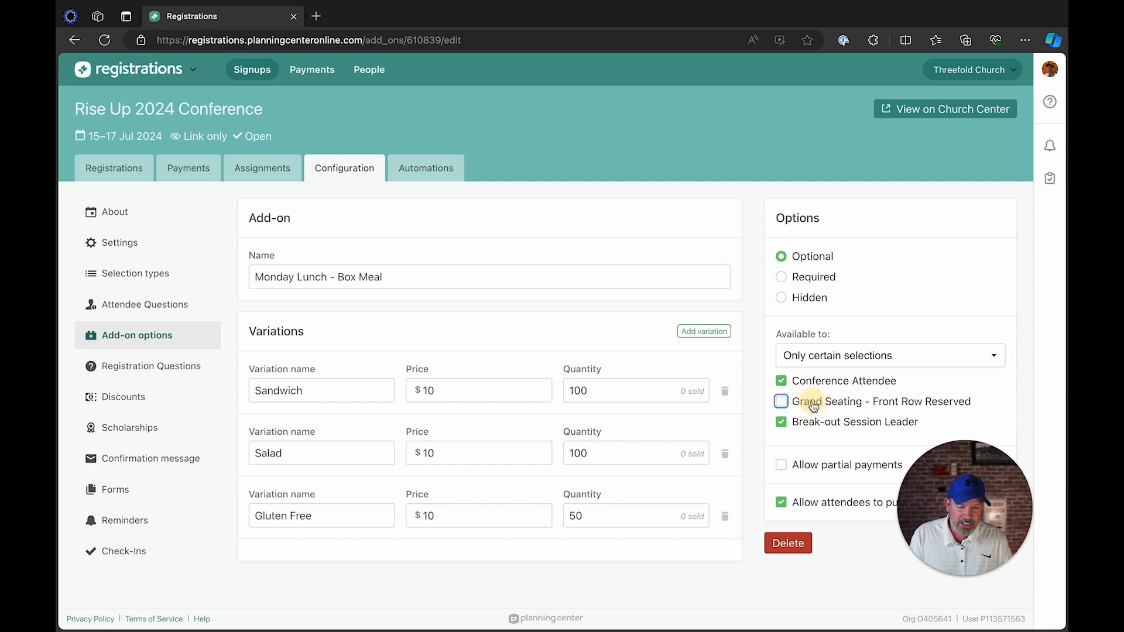
click(825, 422)
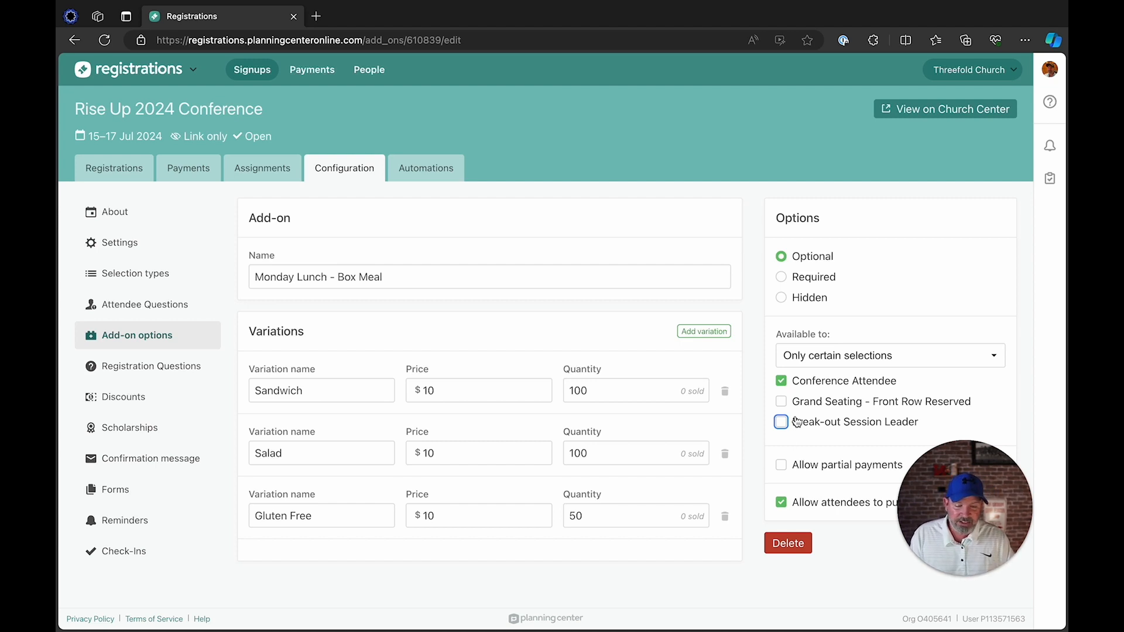
click(833, 423)
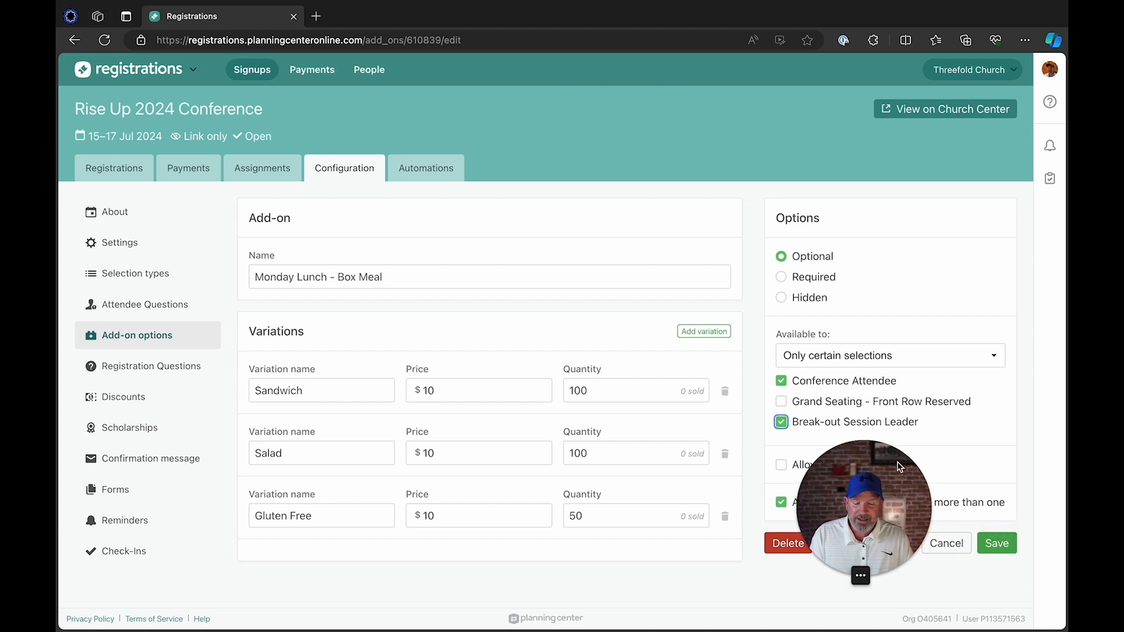
click(1003, 545)
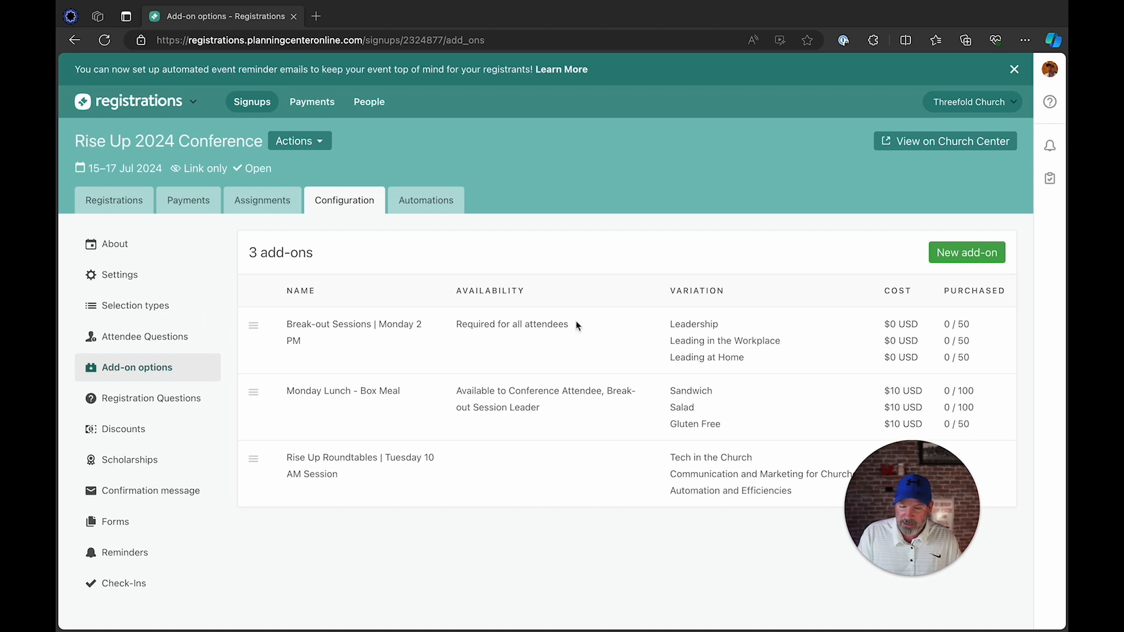
Start a new add-on for the conference and name it Grand Seating Lunch
click(949, 252)
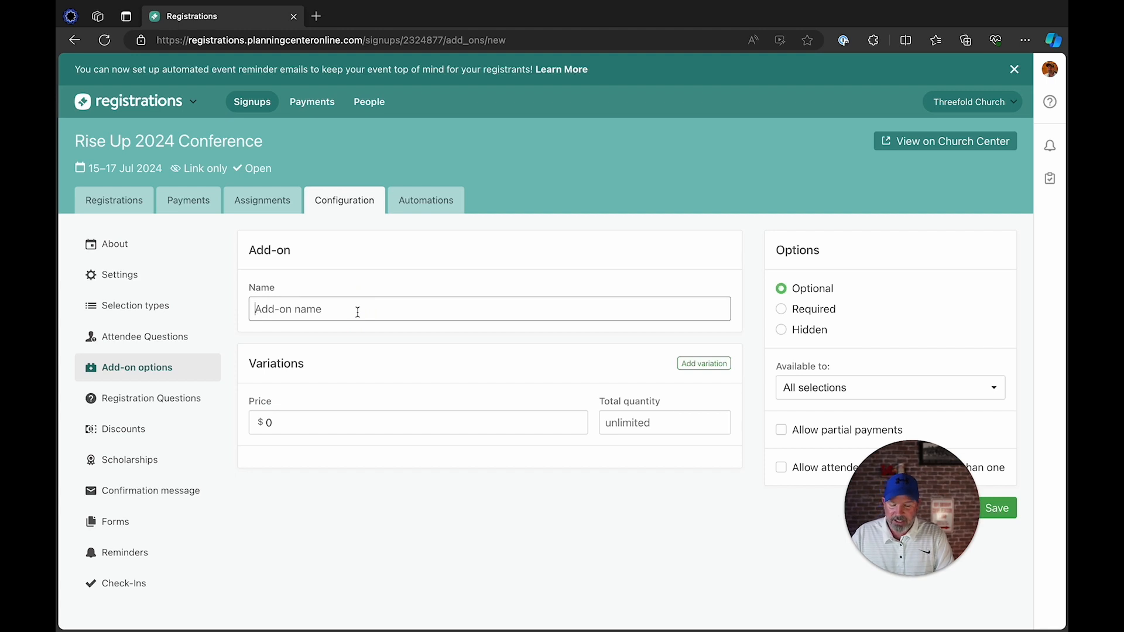
click(358, 312)
text(Grand Se)
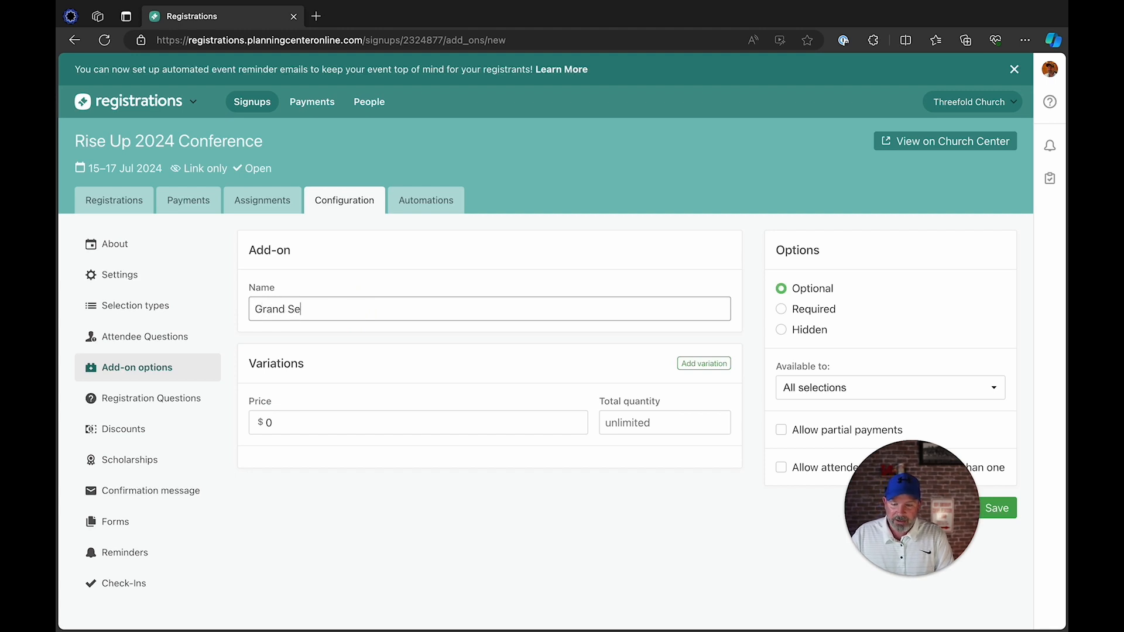
text(ating Lunch)
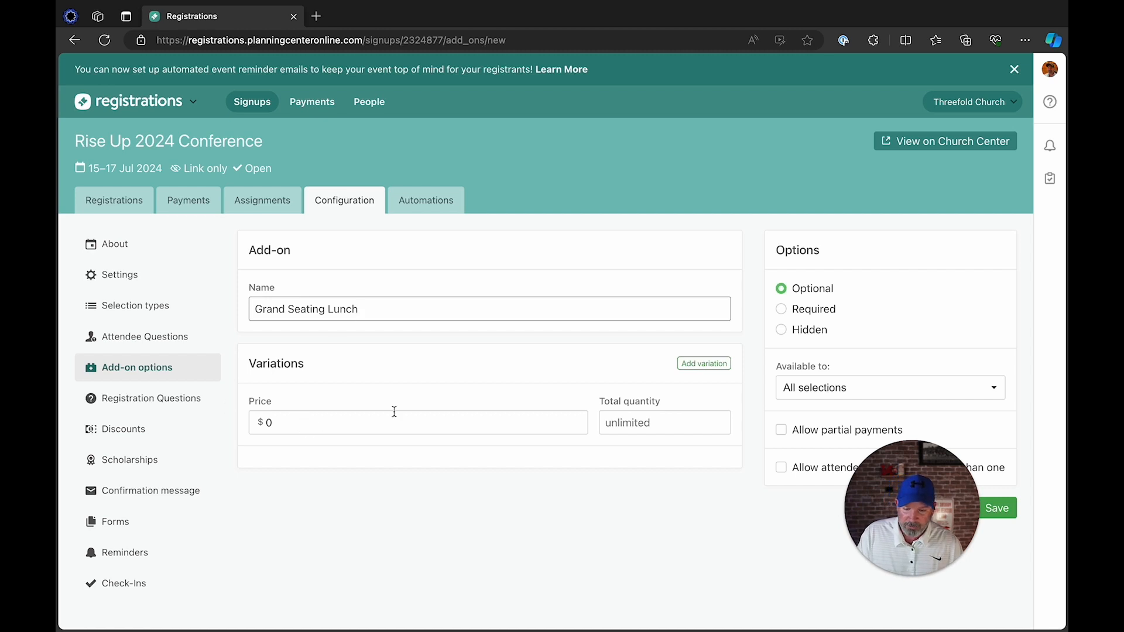
Split the new lunch add-on into variations, naming the first one Hot Meal with a quantity of 25
click(692, 363)
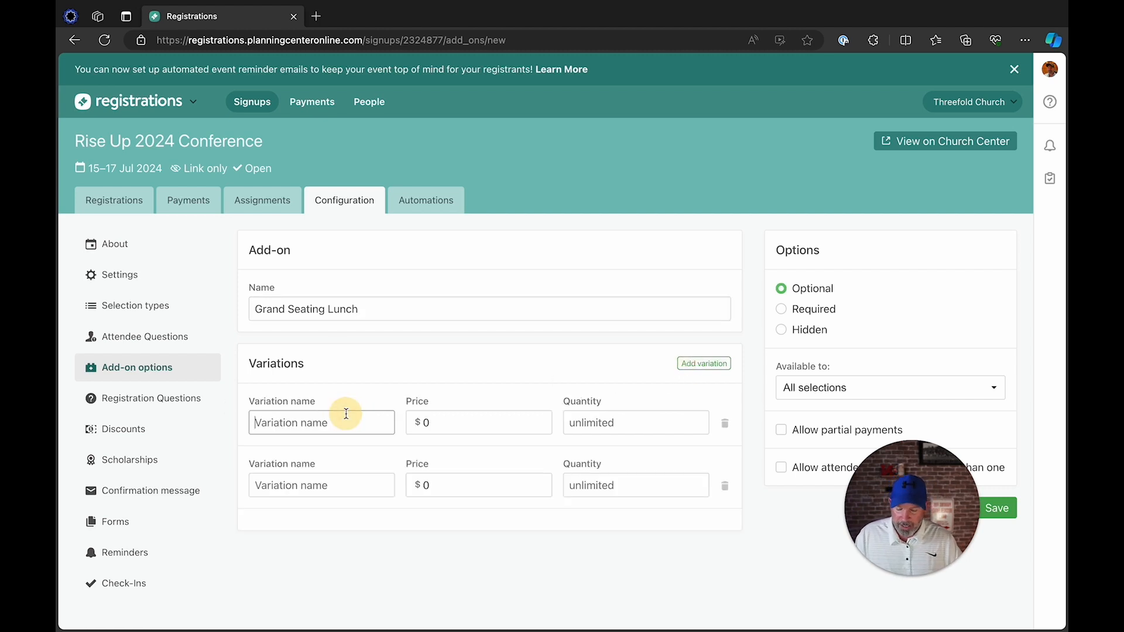
text(Hot Meal)
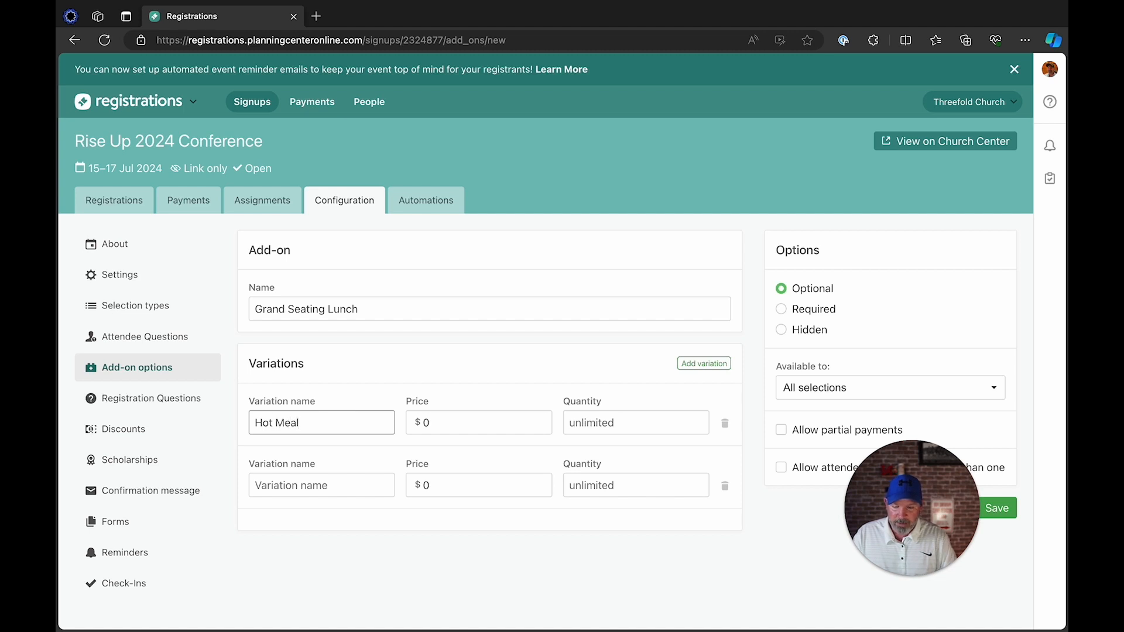
click(582, 428)
text(25)
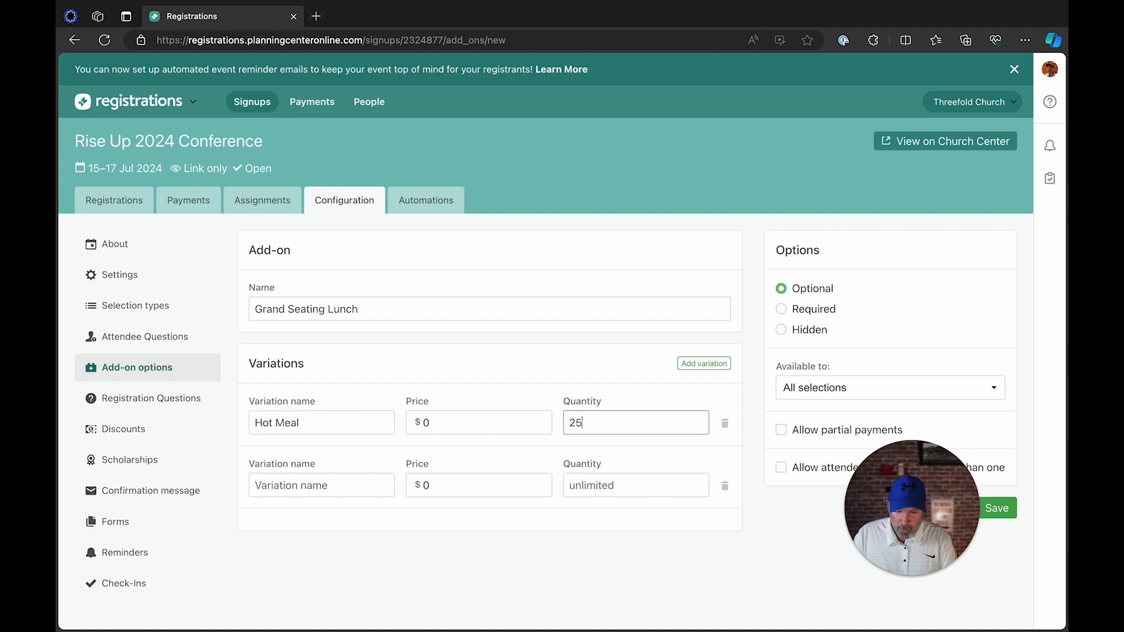
Name the second lunch variation Cold Sandwich and set its quantity to 25
click(347, 475)
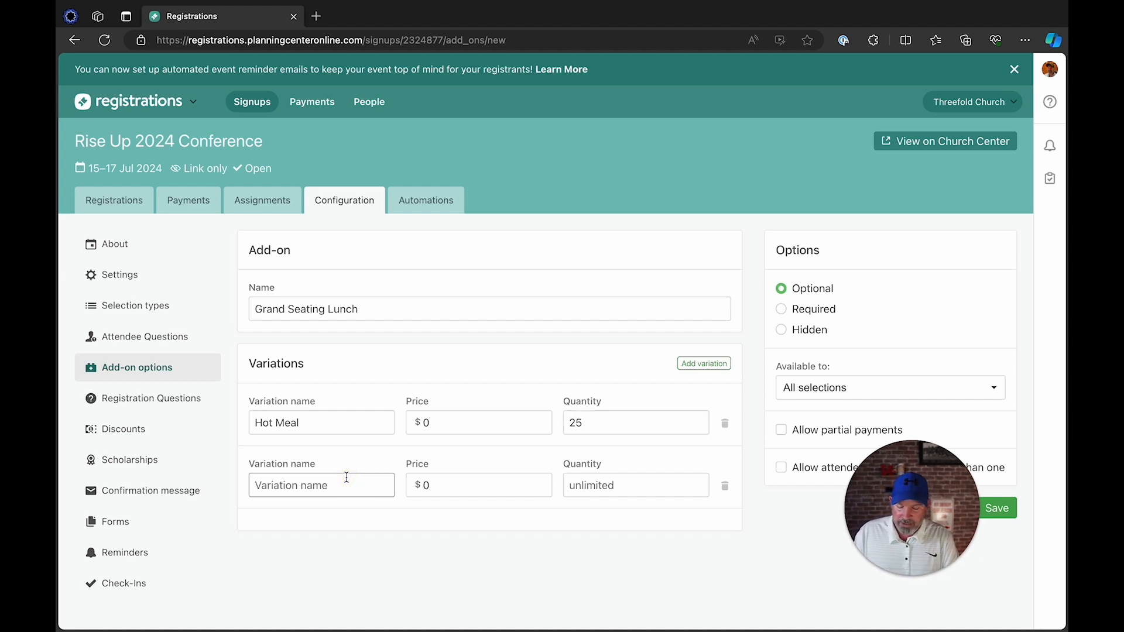
text(col)
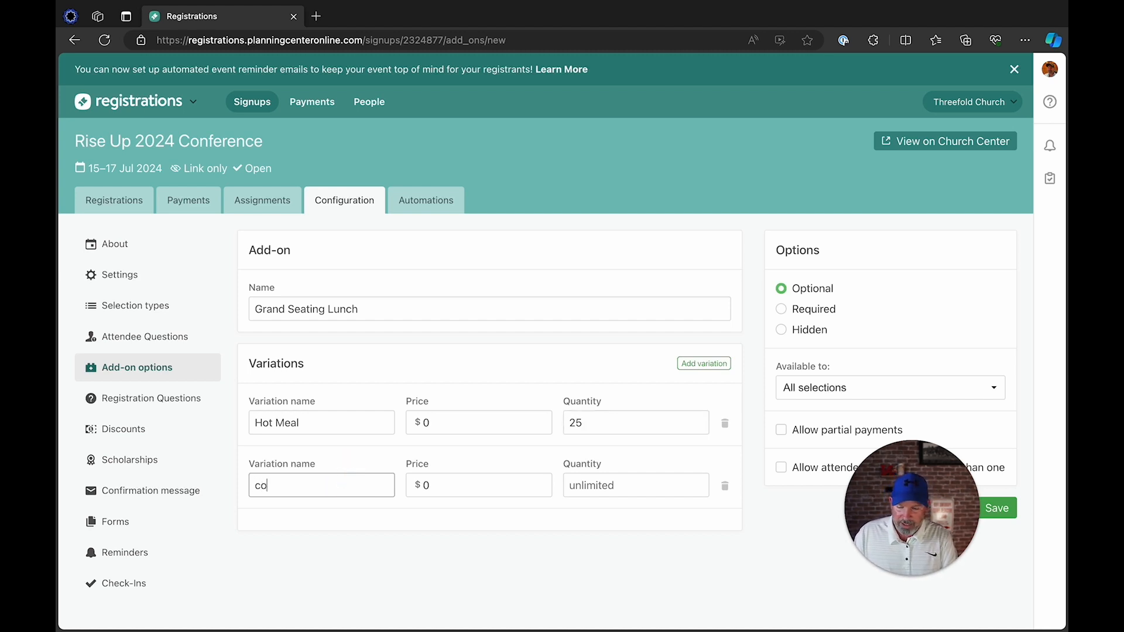
key(BackSpace)
key(BackSpace)
key(BackSpace)
text(Cold Sandwich)
click(612, 486)
text(25)
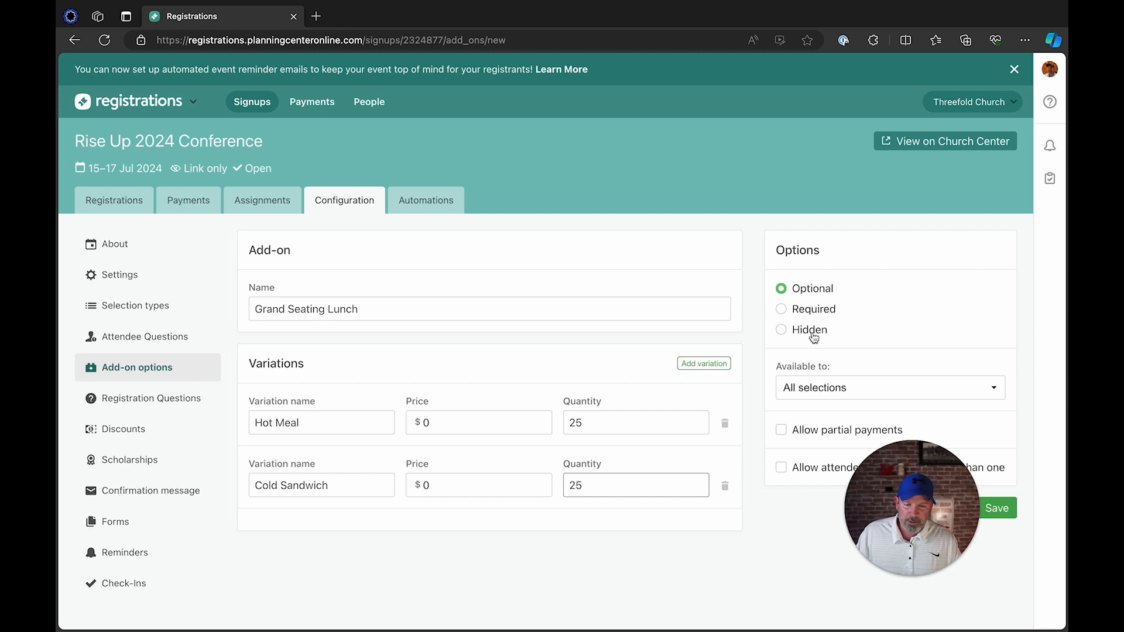
Make the Grand Seating Lunch add-on available only to the Grand Seating - Front Row Reserved selection, and save it
click(821, 392)
click(821, 404)
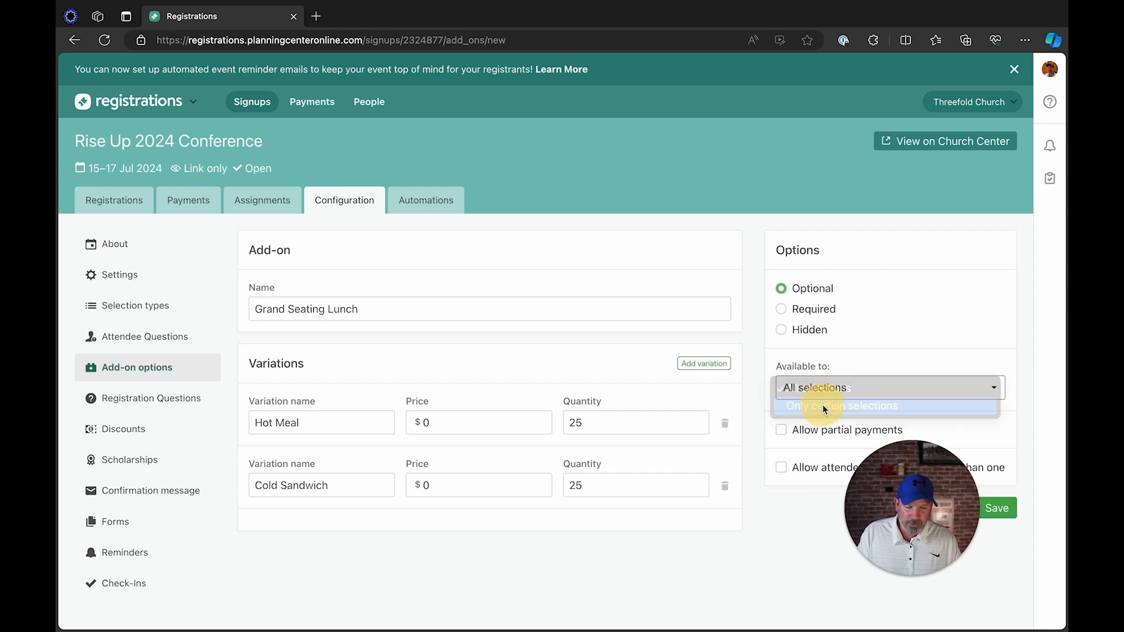
click(811, 418)
click(815, 462)
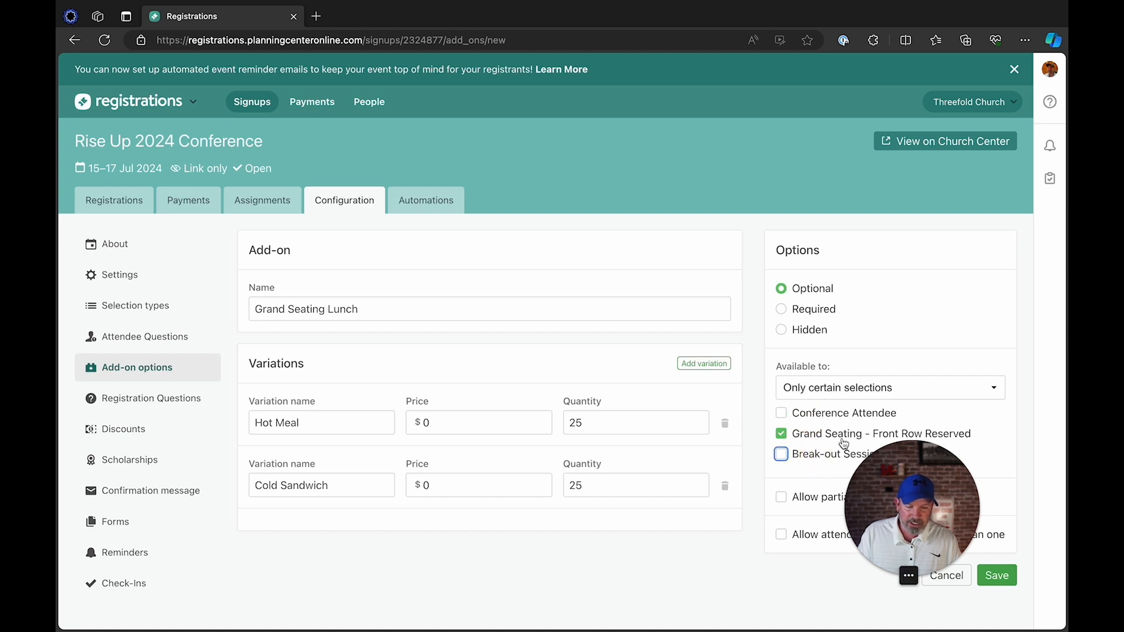
click(908, 576)
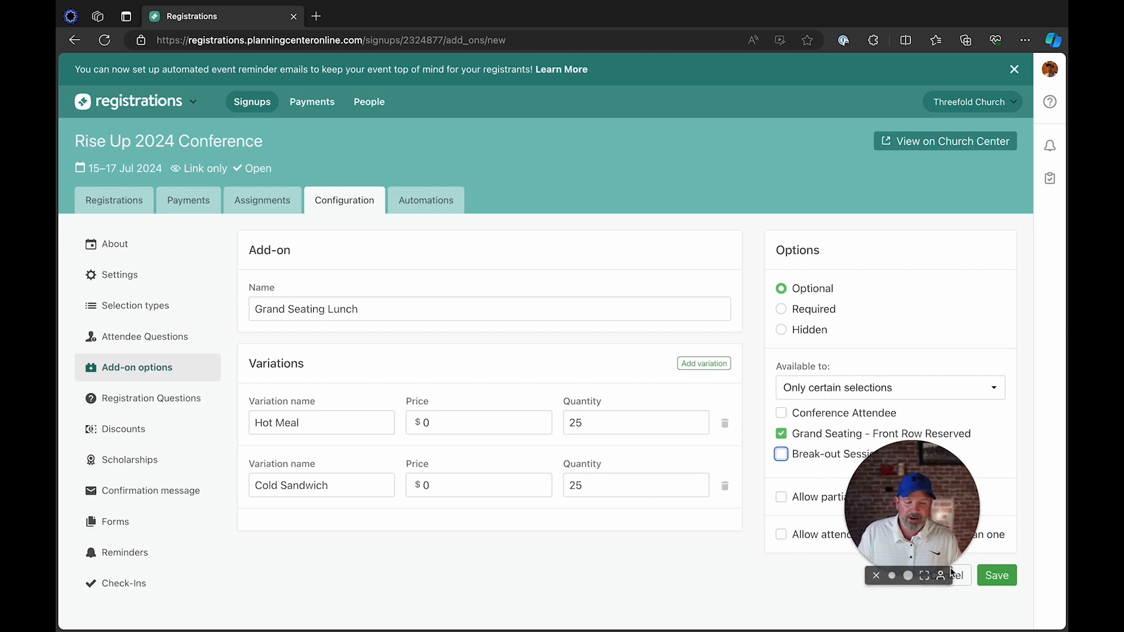
click(993, 575)
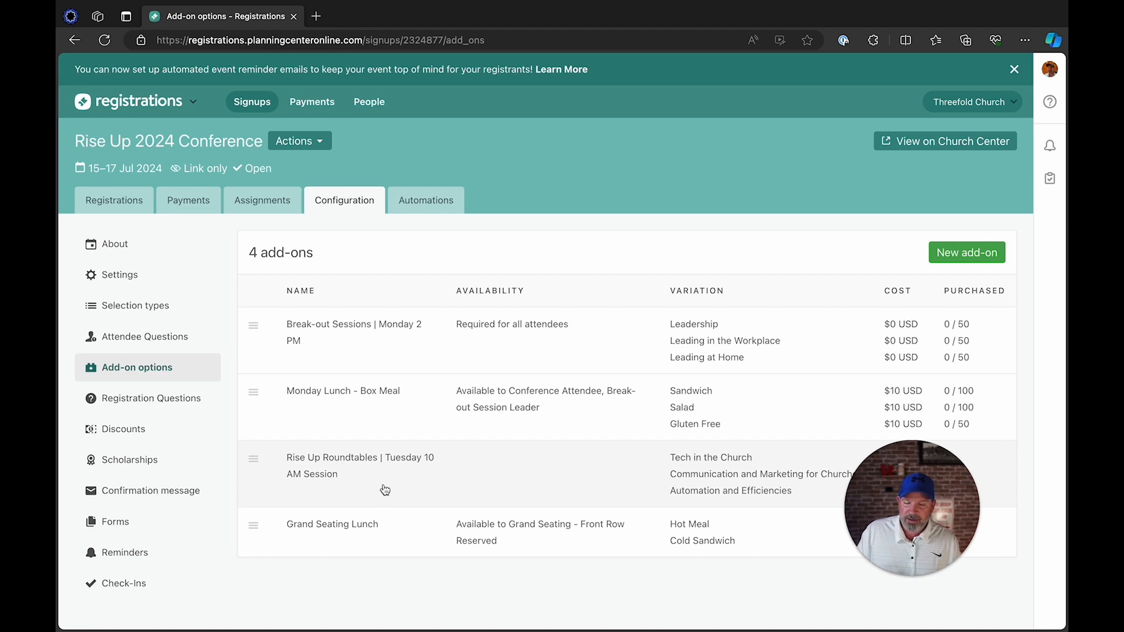
In the Rise Up Roundtables add-on, rename the first variation Tech in the Church (Room 300) and save it
click(350, 464)
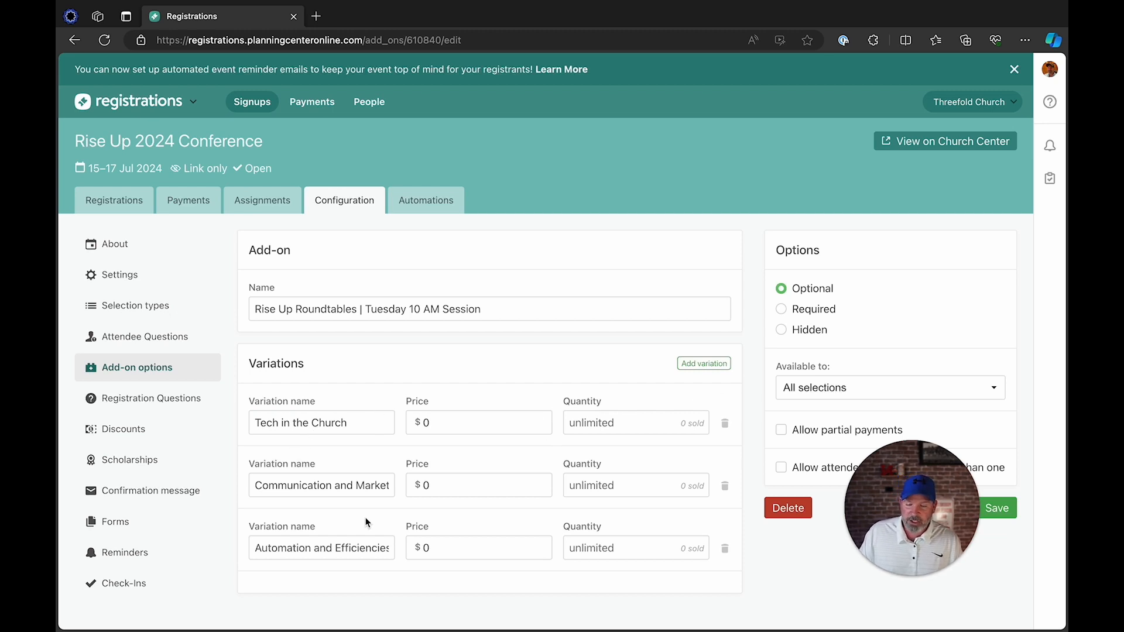
click(361, 427)
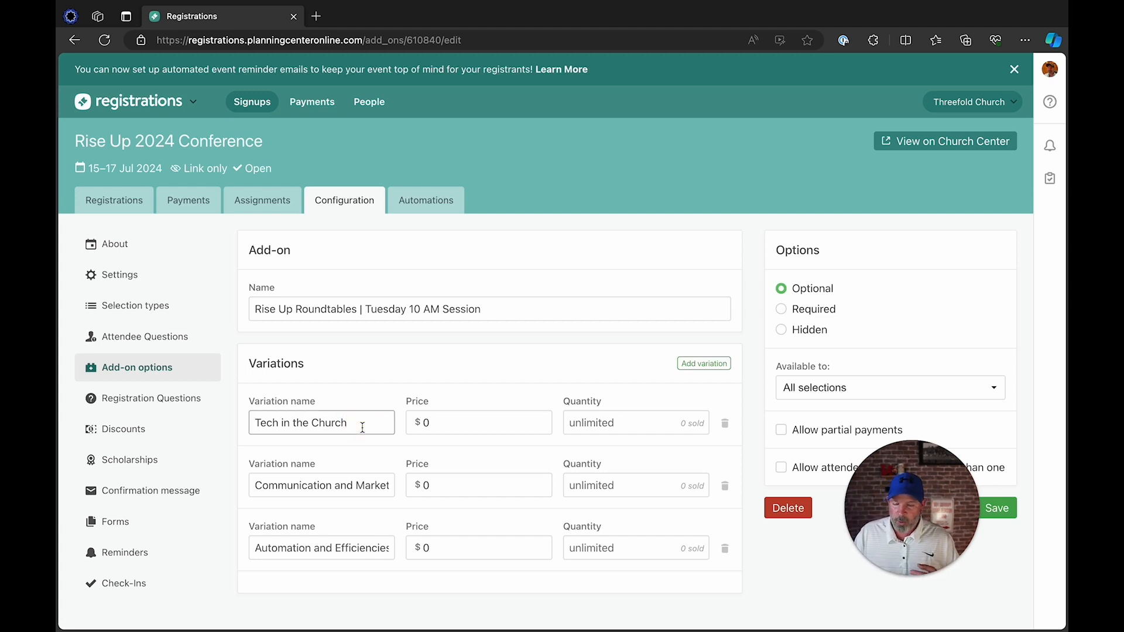
text((Room)
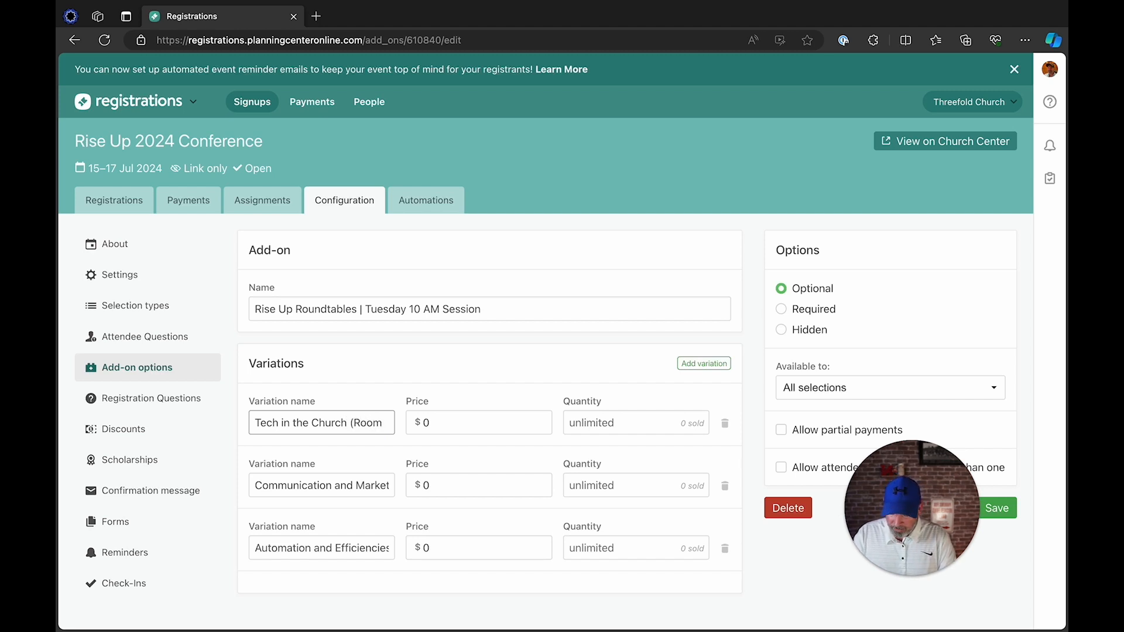
text( 300))
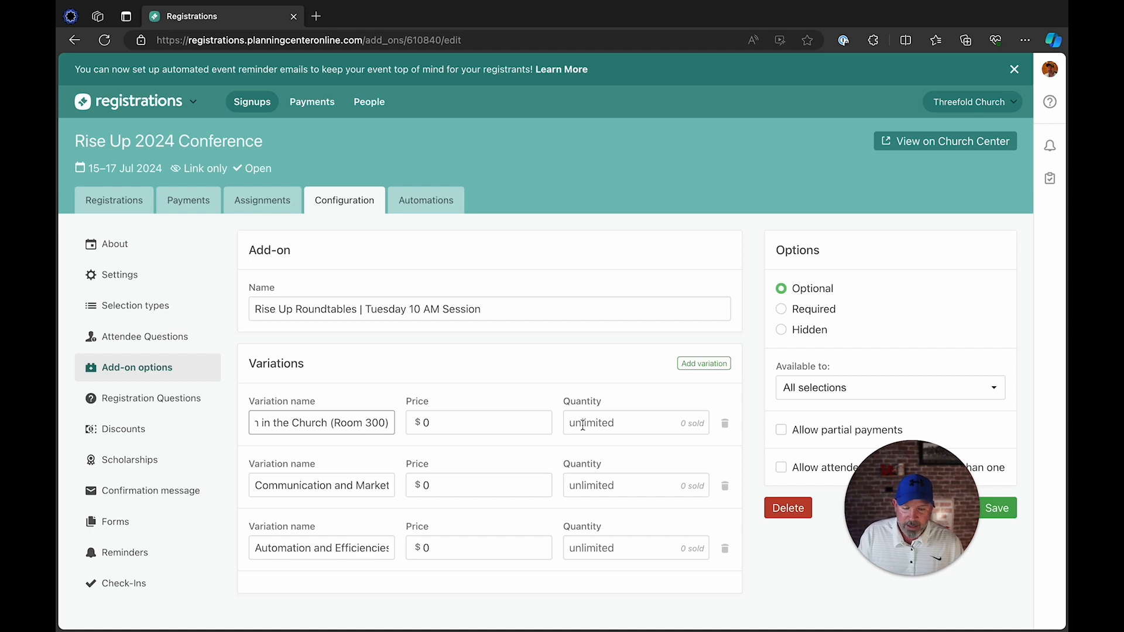
click(999, 510)
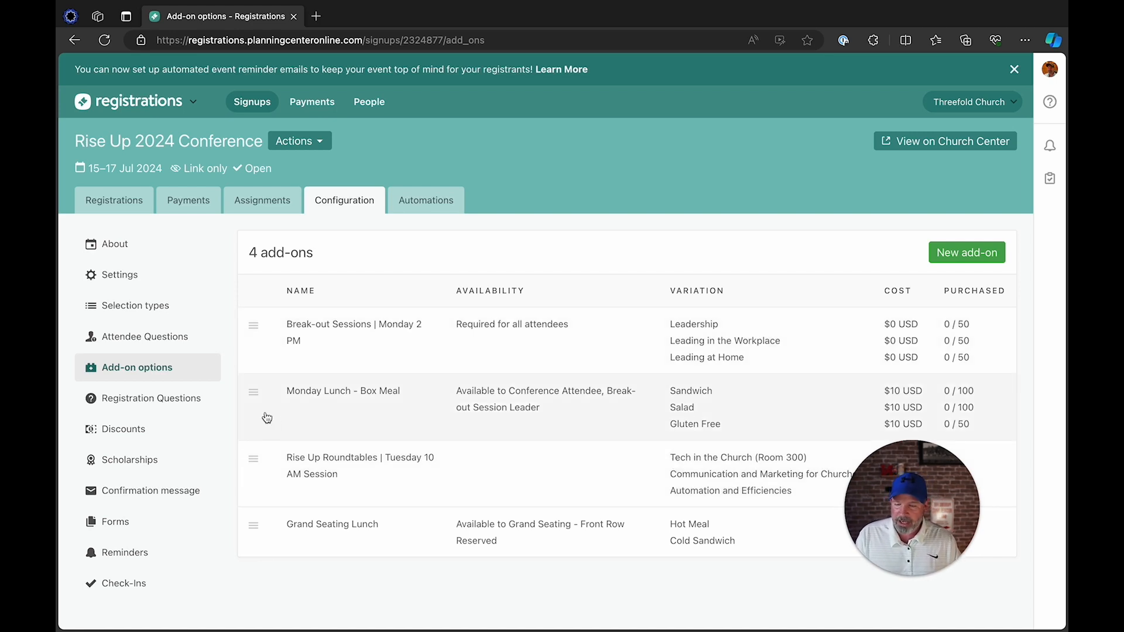
Start a new discount for the conference and name it Special Discount
click(140, 428)
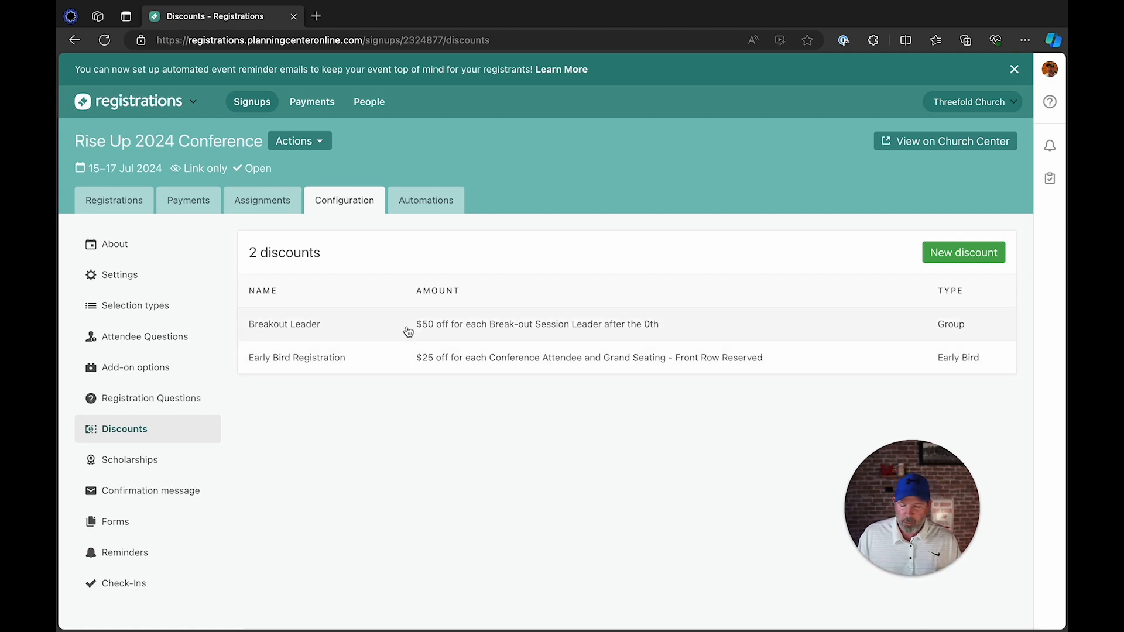
click(935, 255)
click(485, 313)
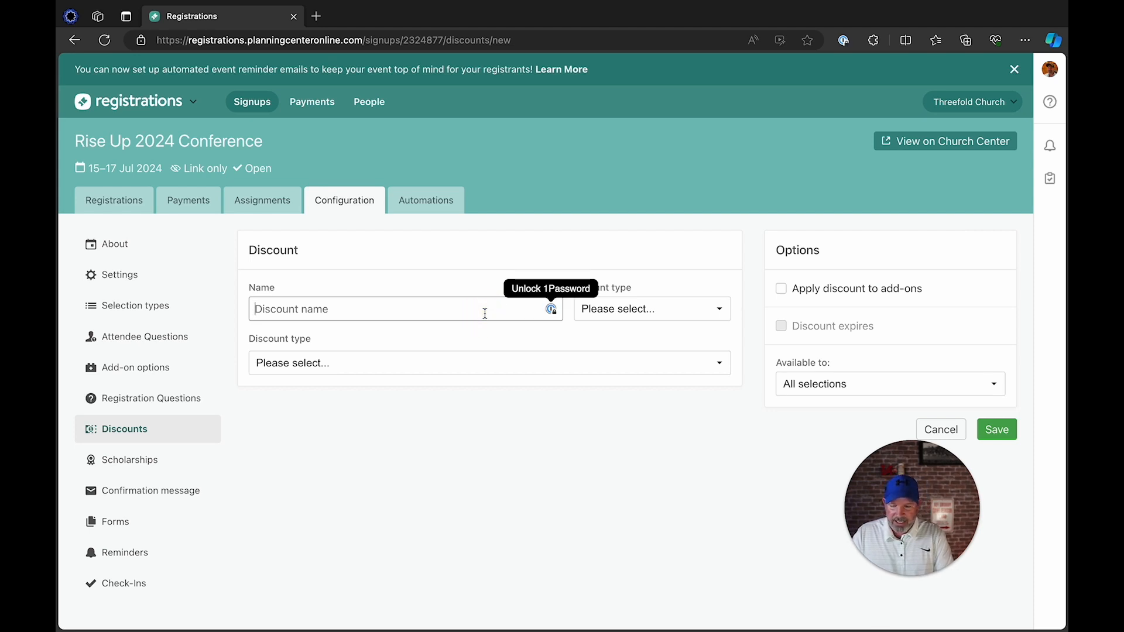
text(Spe)
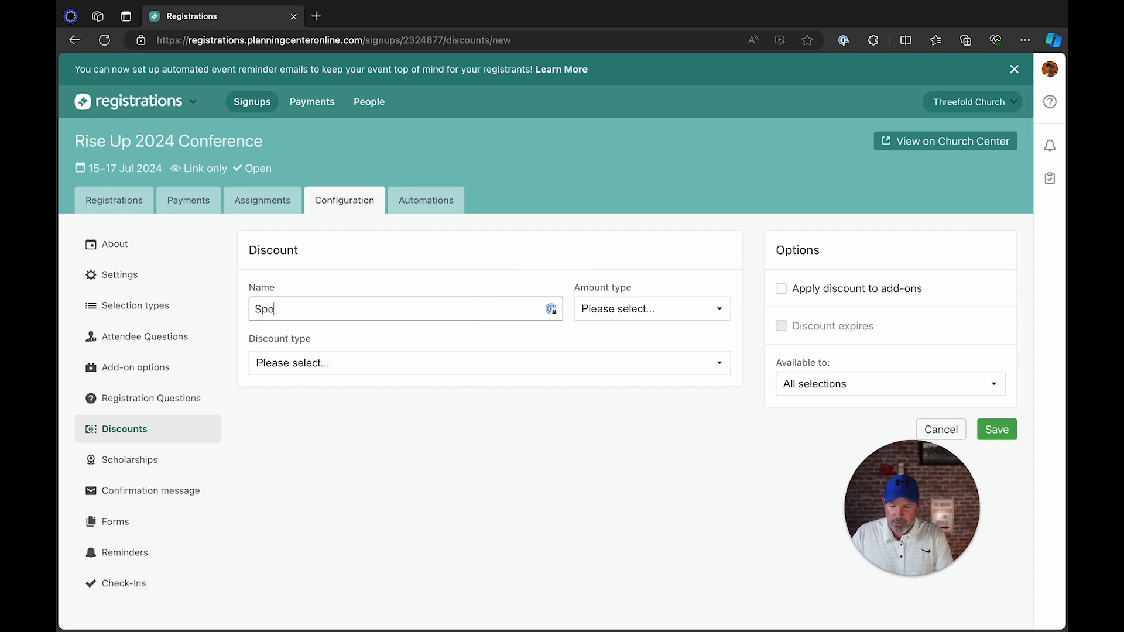
text(acial)
key(BackSpace)
key(BackSpace)
key(BackSpace)
key(BackSpace)
key(BackSpace)
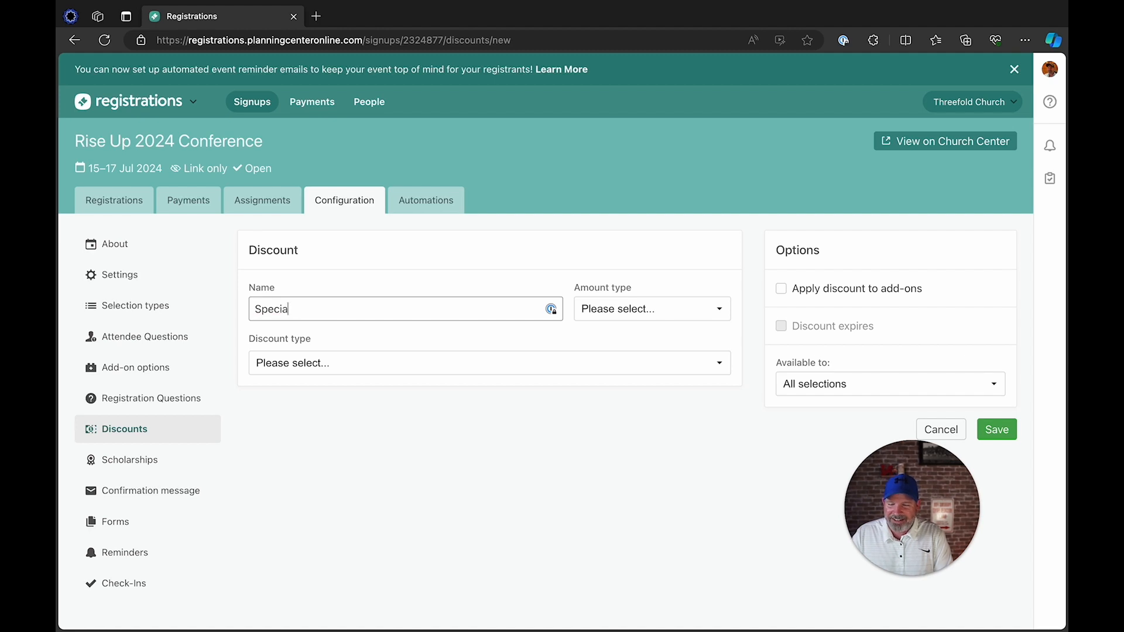
text(ial Discount)
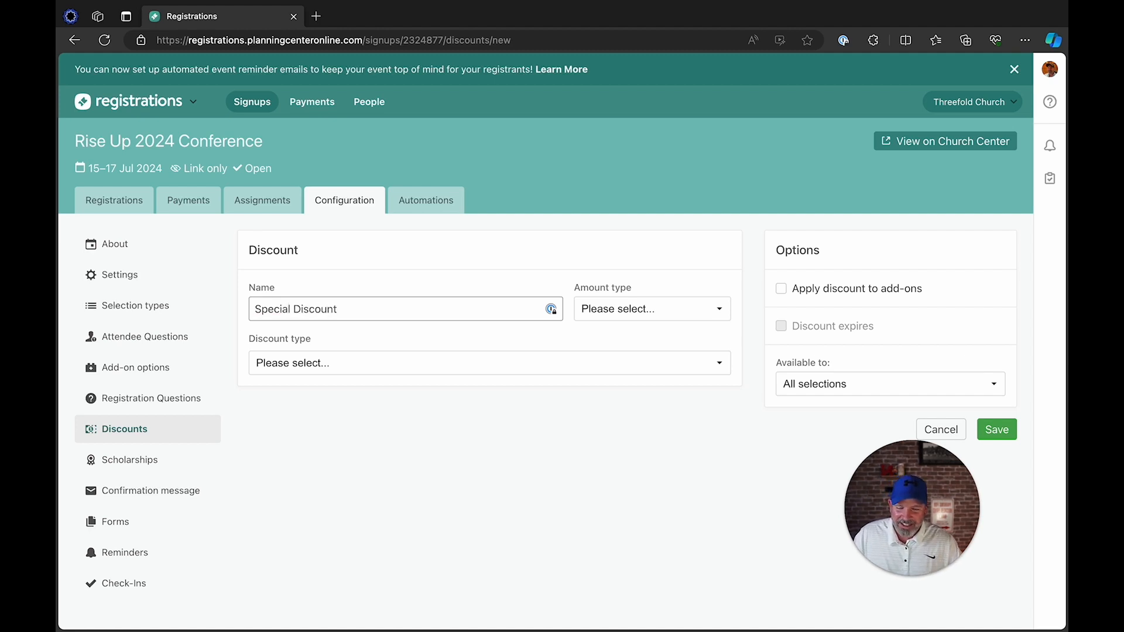
Set the new discount's amount to a flat rate of $25 per attendee
click(668, 301)
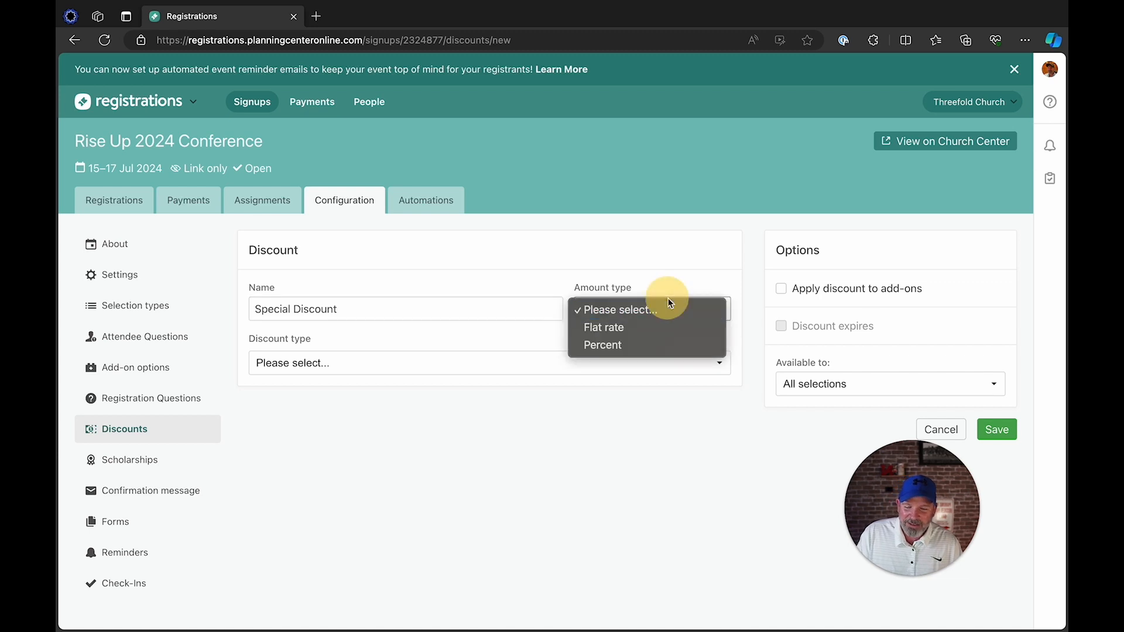
click(643, 330)
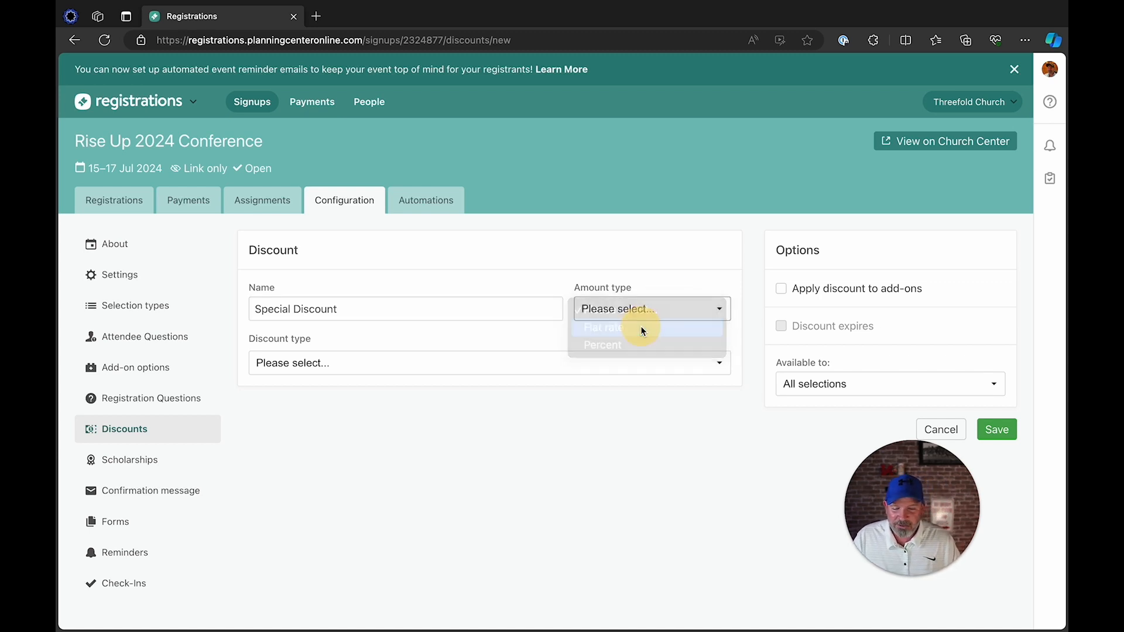
click(593, 344)
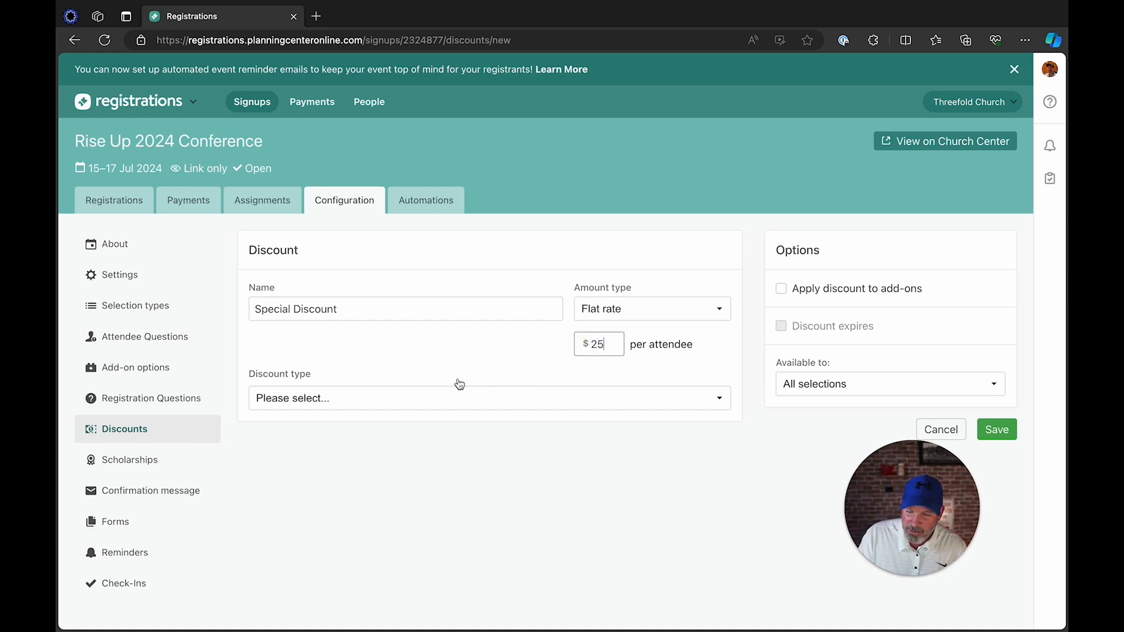
Make the special discount a code discount that uses the code SPECIAL
click(443, 397)
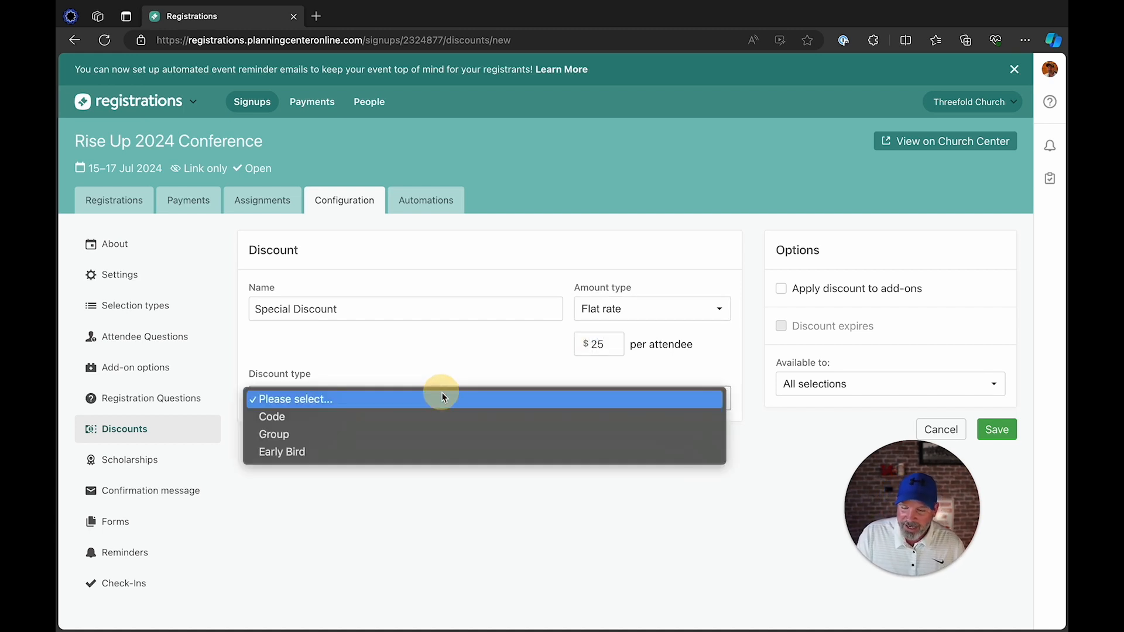
click(451, 421)
click(592, 403)
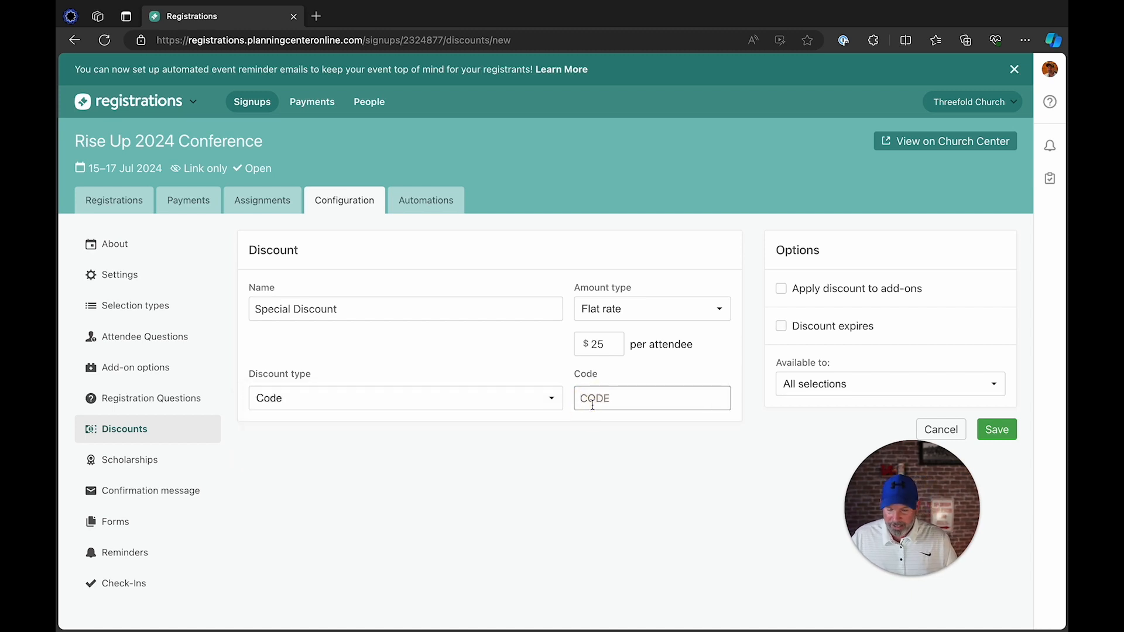
text(SPECIAL)
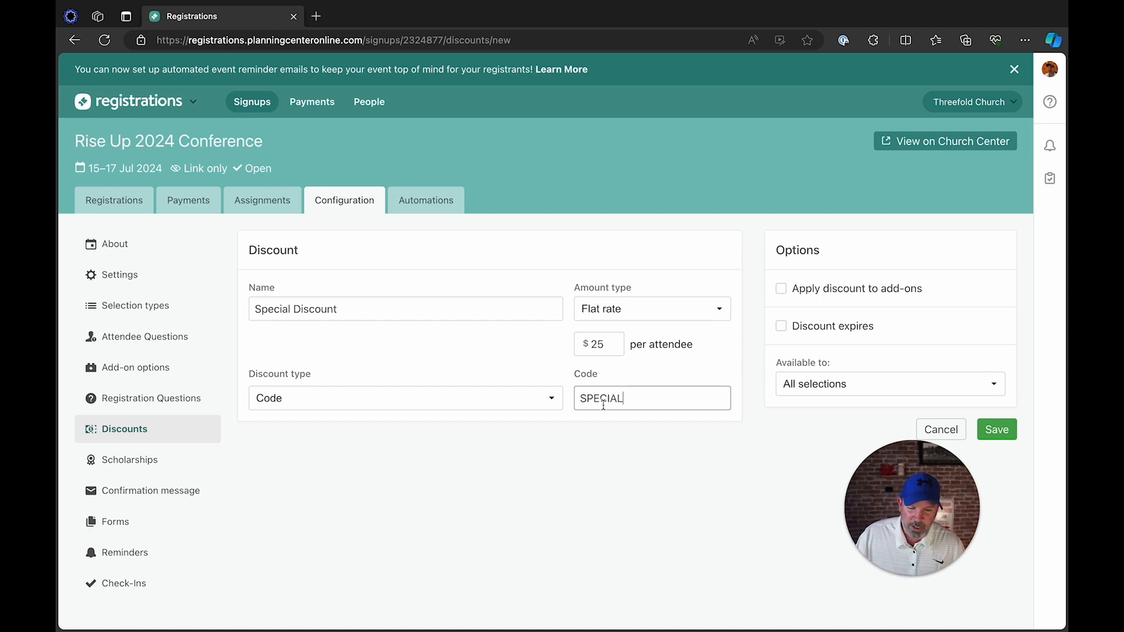
Apply the special discount to add-ons as well, and give it no expiration date
click(832, 293)
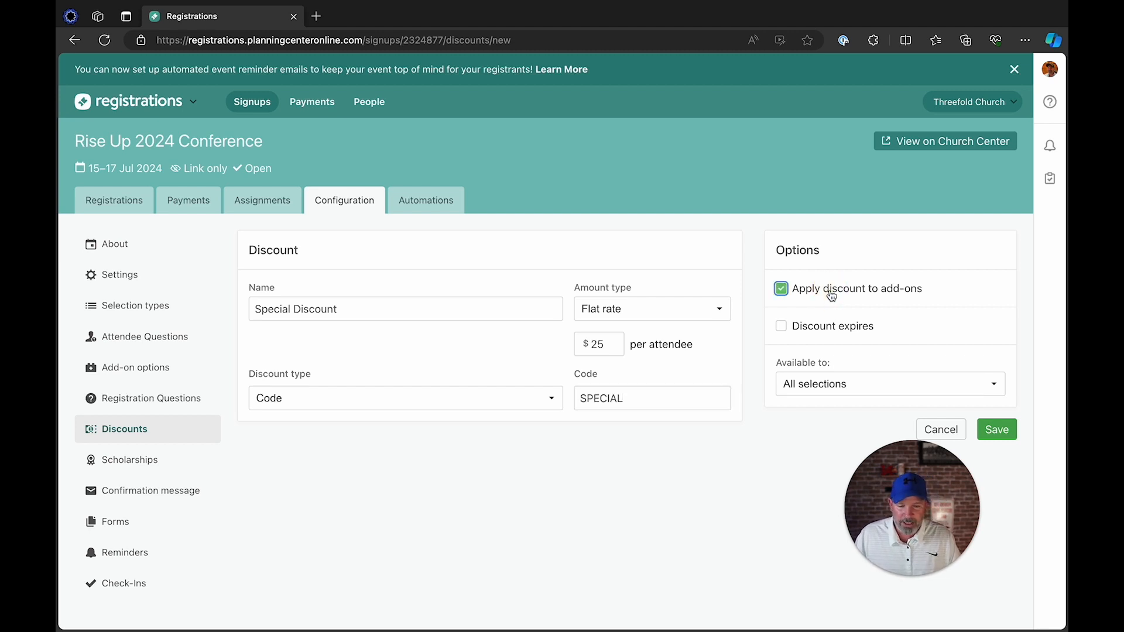
click(822, 331)
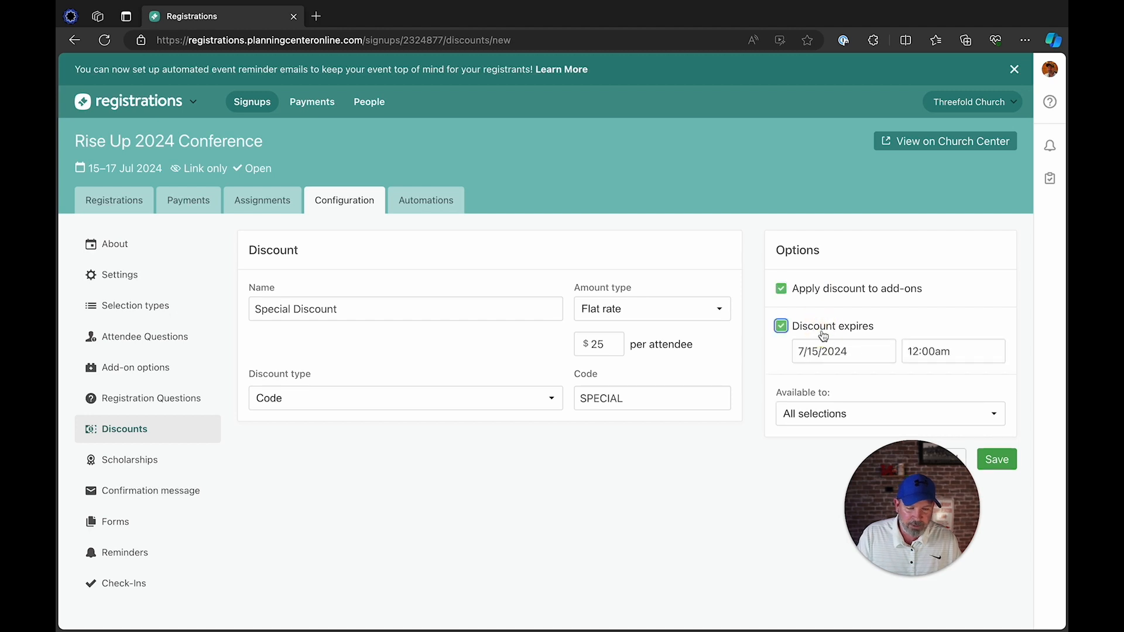
click(827, 331)
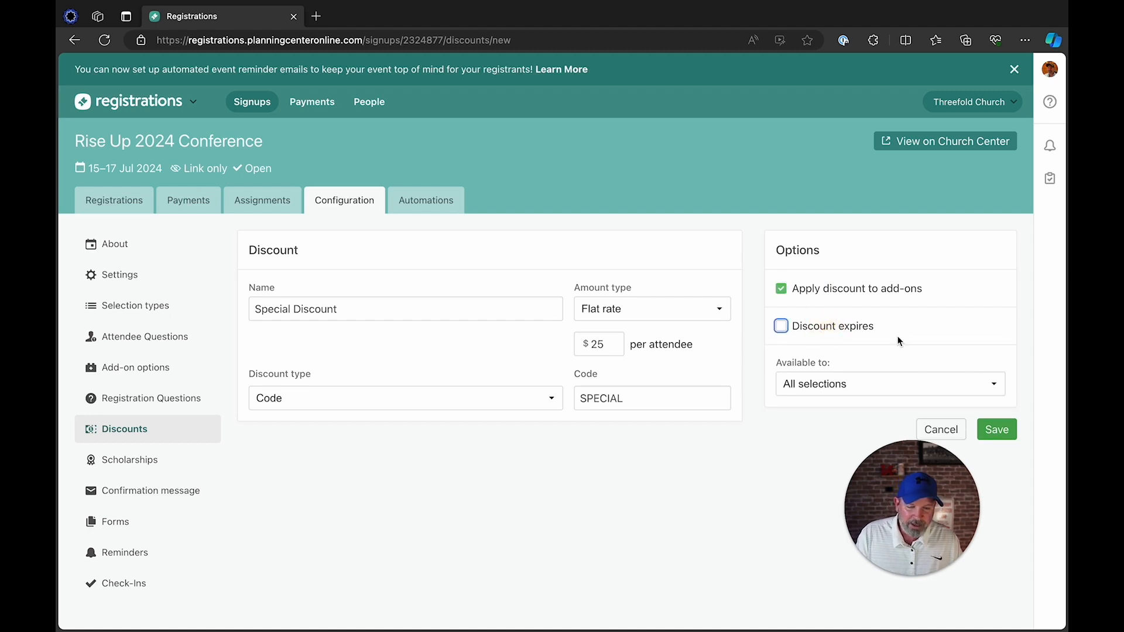
Limit the special discount to the Conference Attendee and Grand Seating - Front Row Reserved selections, and save it
click(918, 385)
click(918, 404)
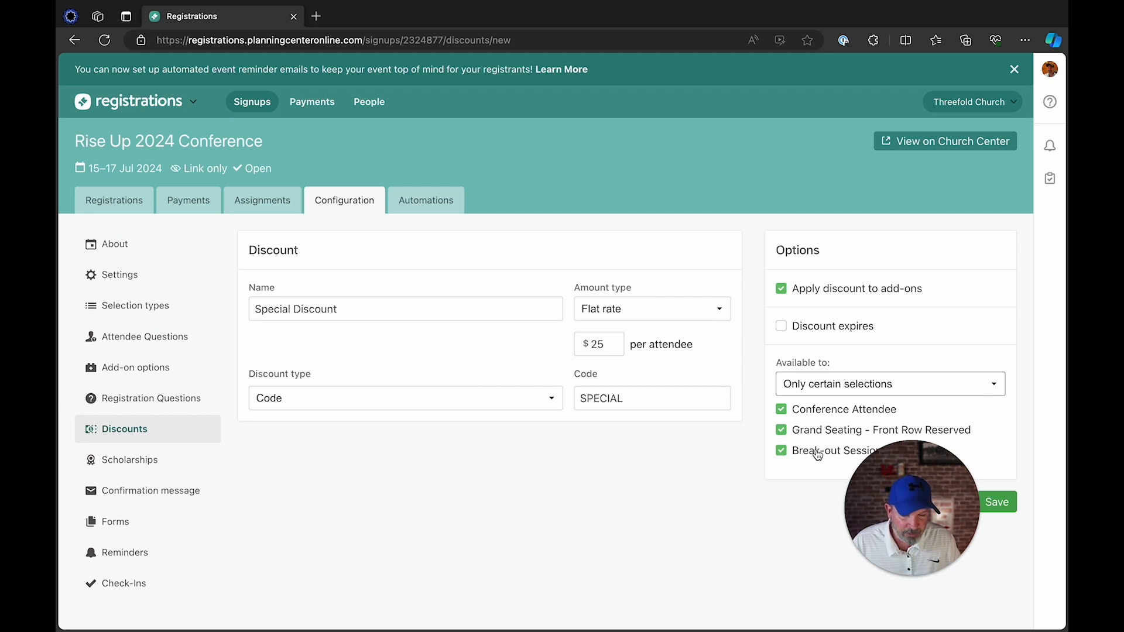
drag(877, 494, 905, 507)
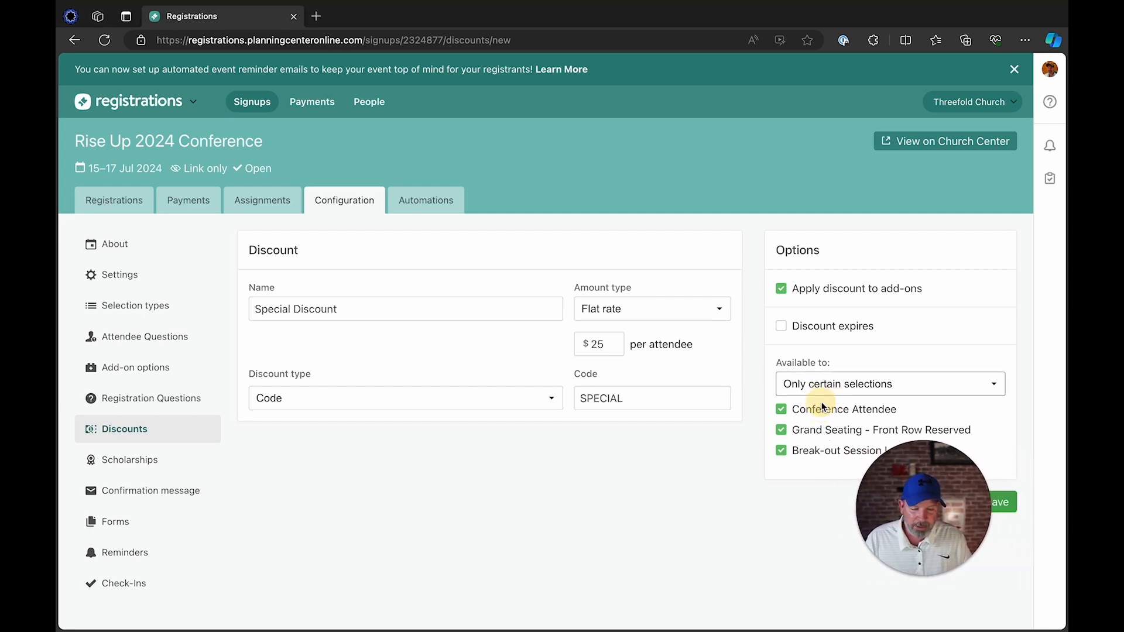
click(797, 453)
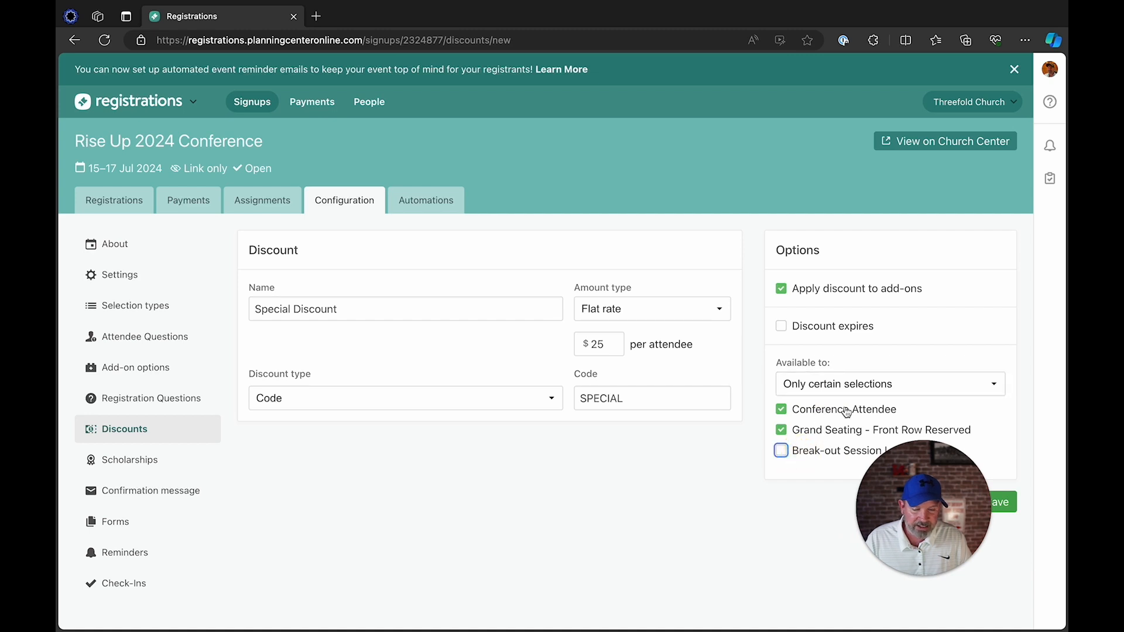
click(1009, 503)
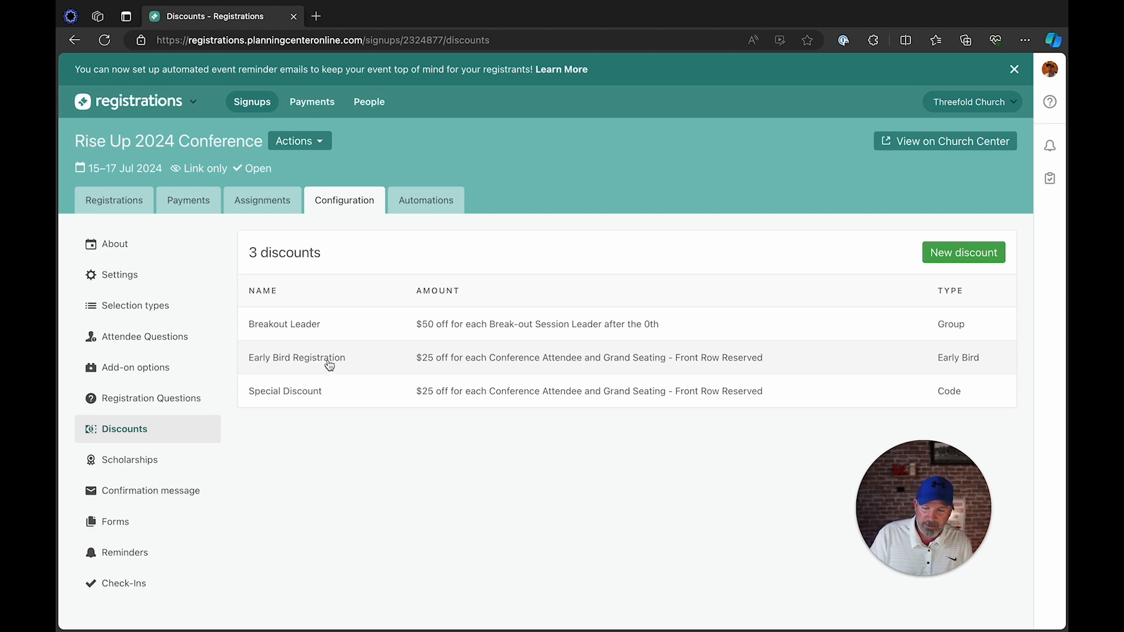
Review the Breakout Leader discount's type and the selections it is available to, and save it
click(305, 328)
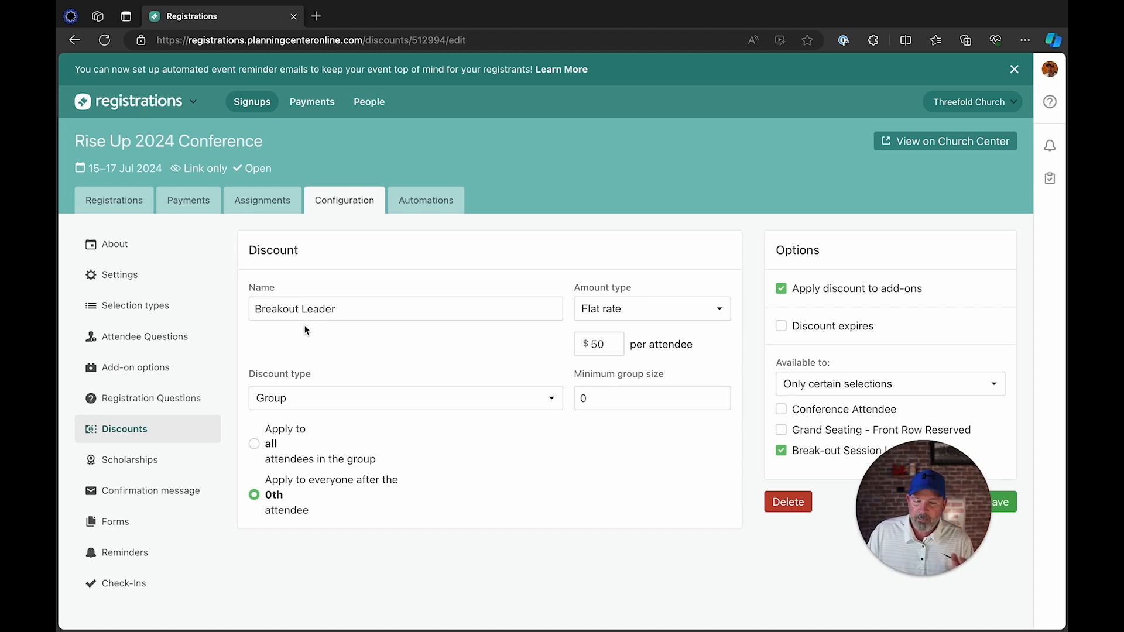
scroll(419, 363, down, 1)
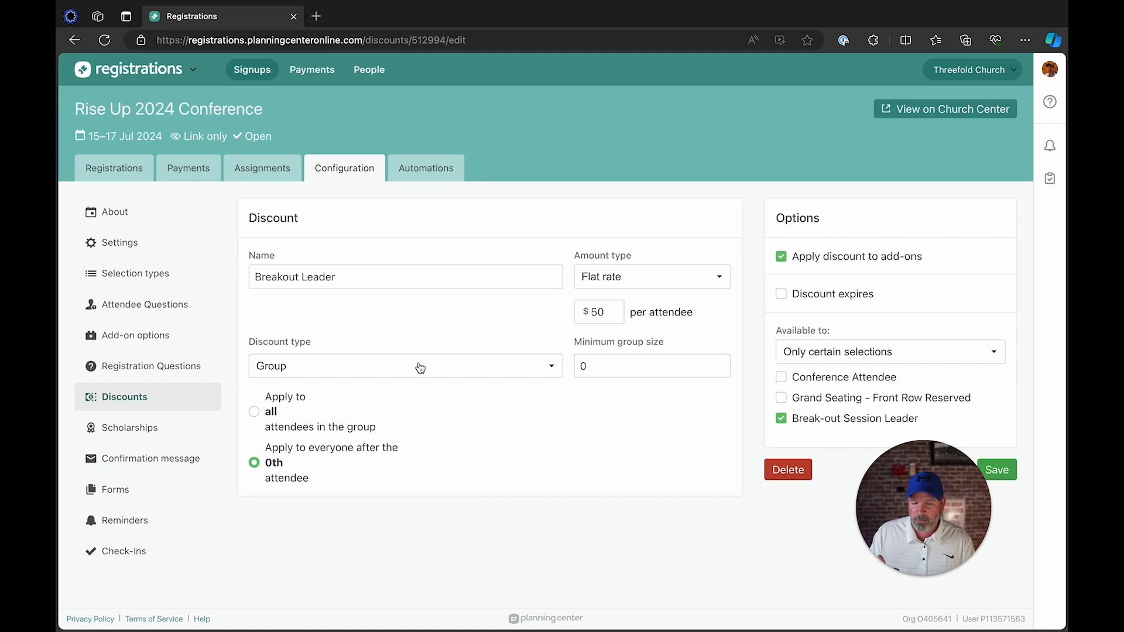
click(845, 360)
click(850, 352)
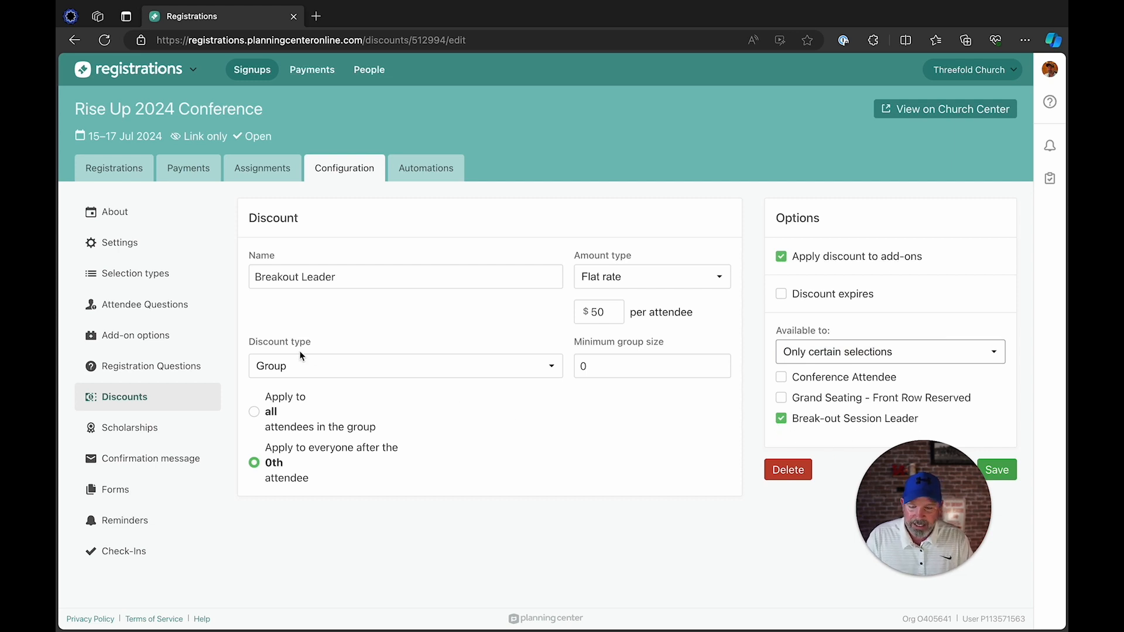
click(280, 370)
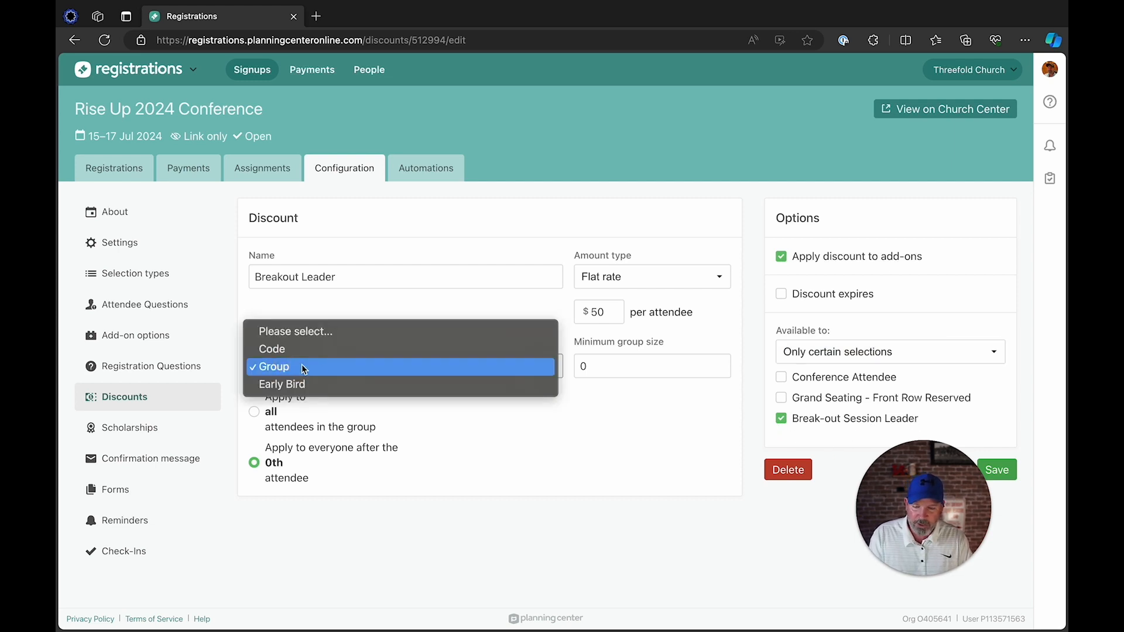
click(298, 366)
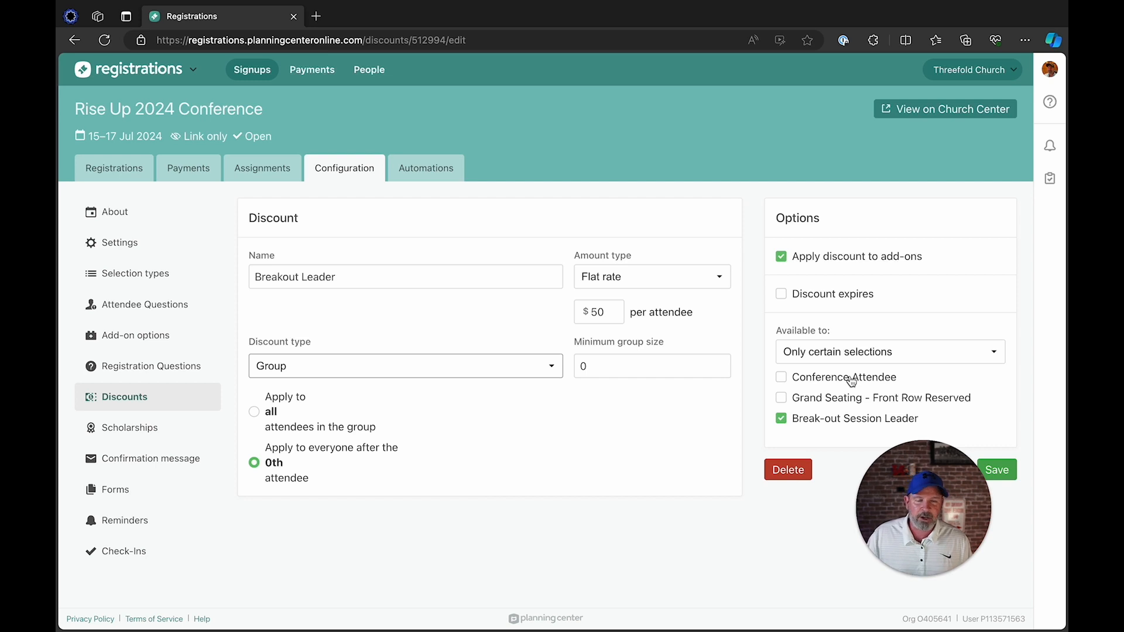
click(995, 468)
Review the Early Bird Registration discount's type, expiration and availability, and save it
click(336, 357)
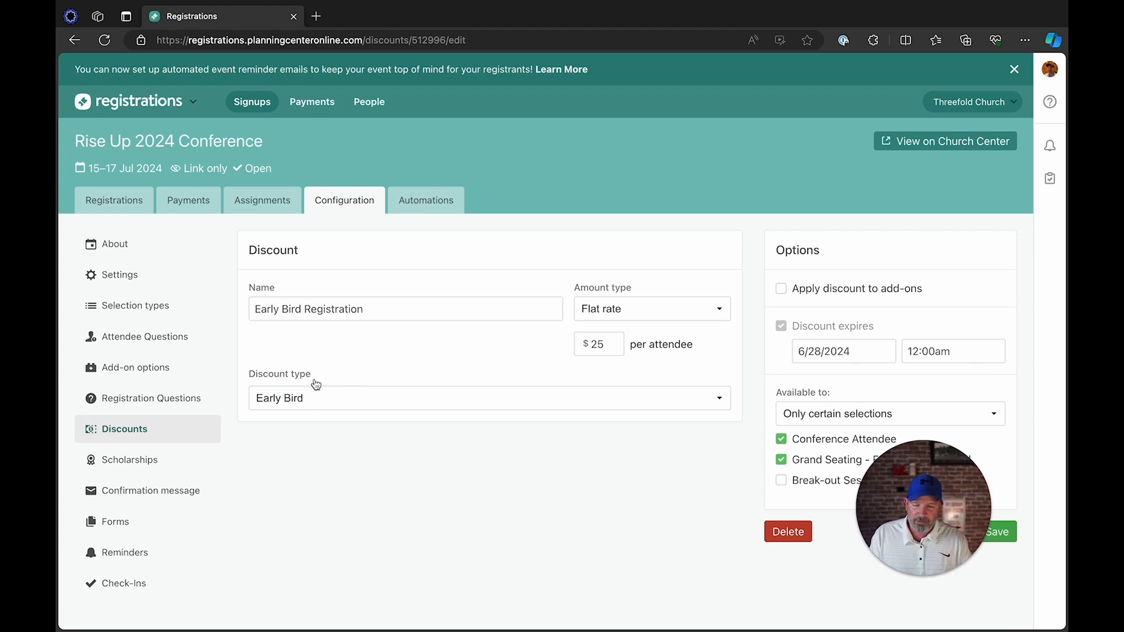
click(322, 397)
click(303, 449)
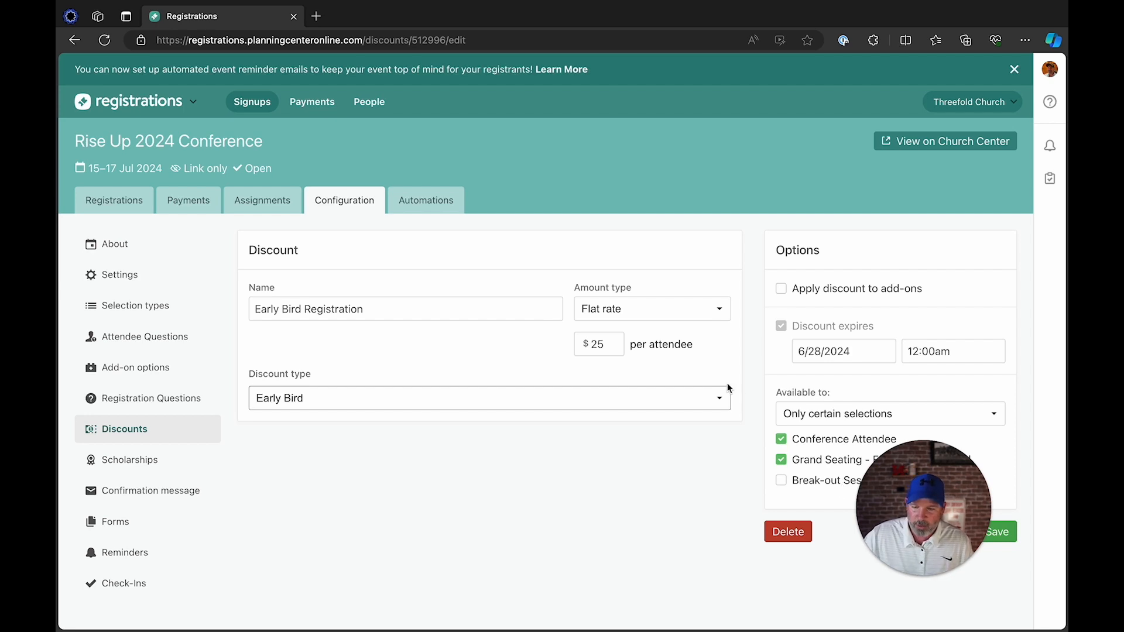
click(1002, 532)
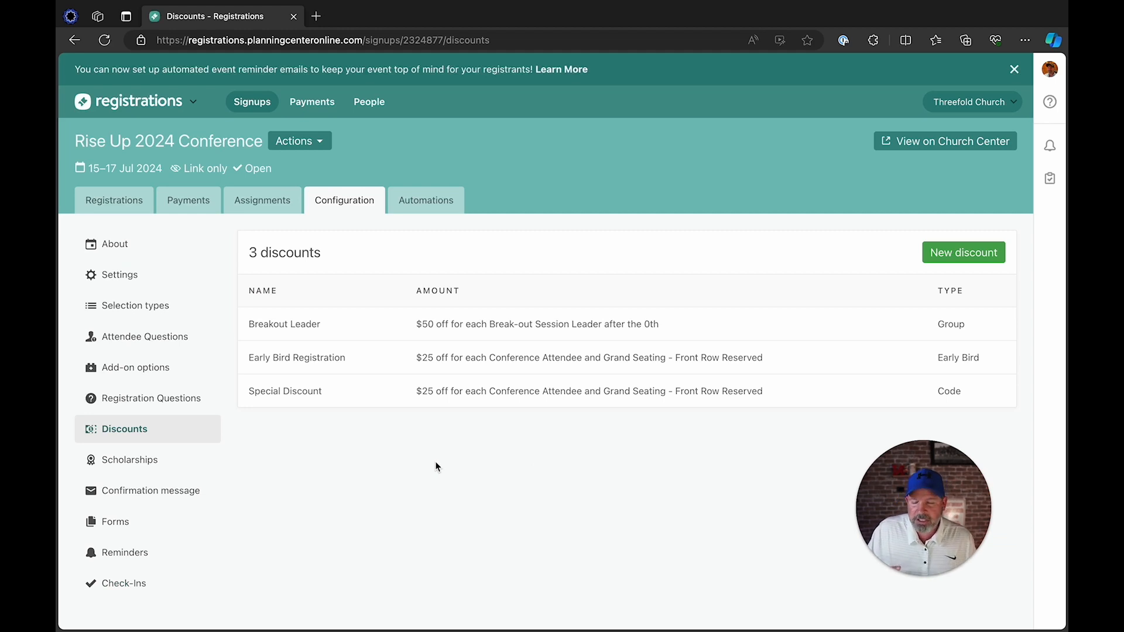
Add a scholarship named Scholarship with an amount of $500, and look at its editable entry without changing it
click(138, 461)
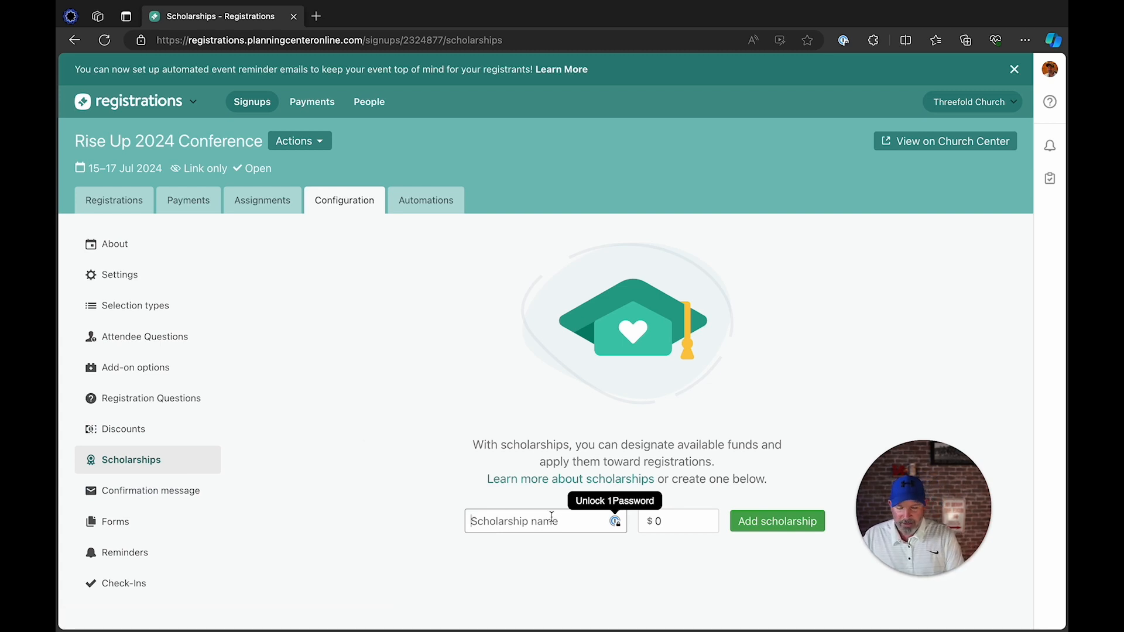
text(Scholarship)
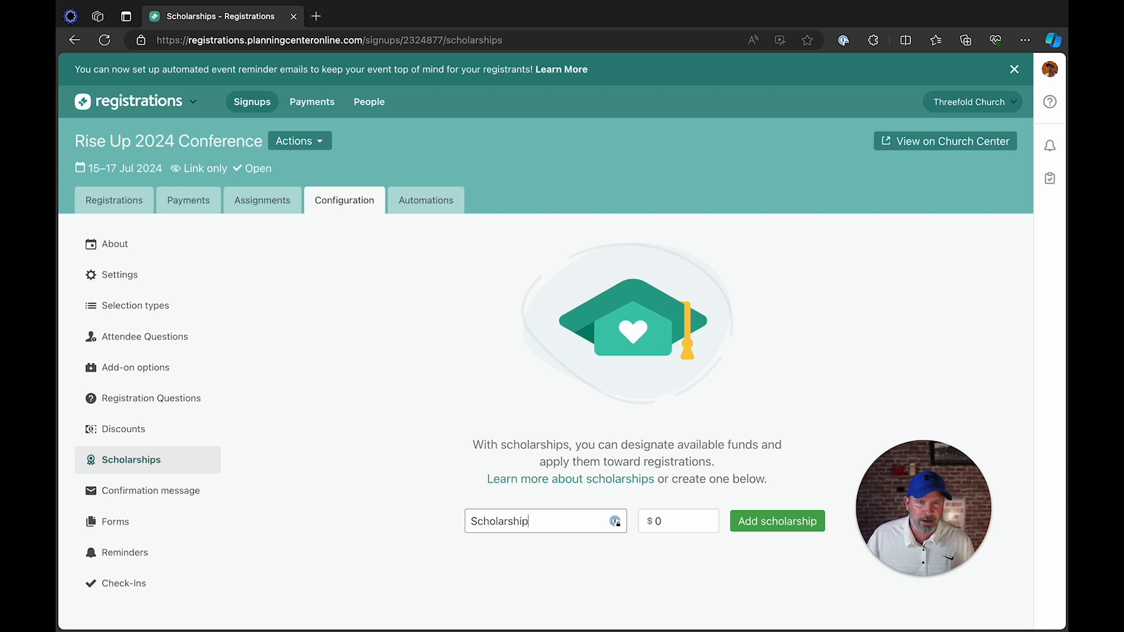
click(654, 520)
text(5000)
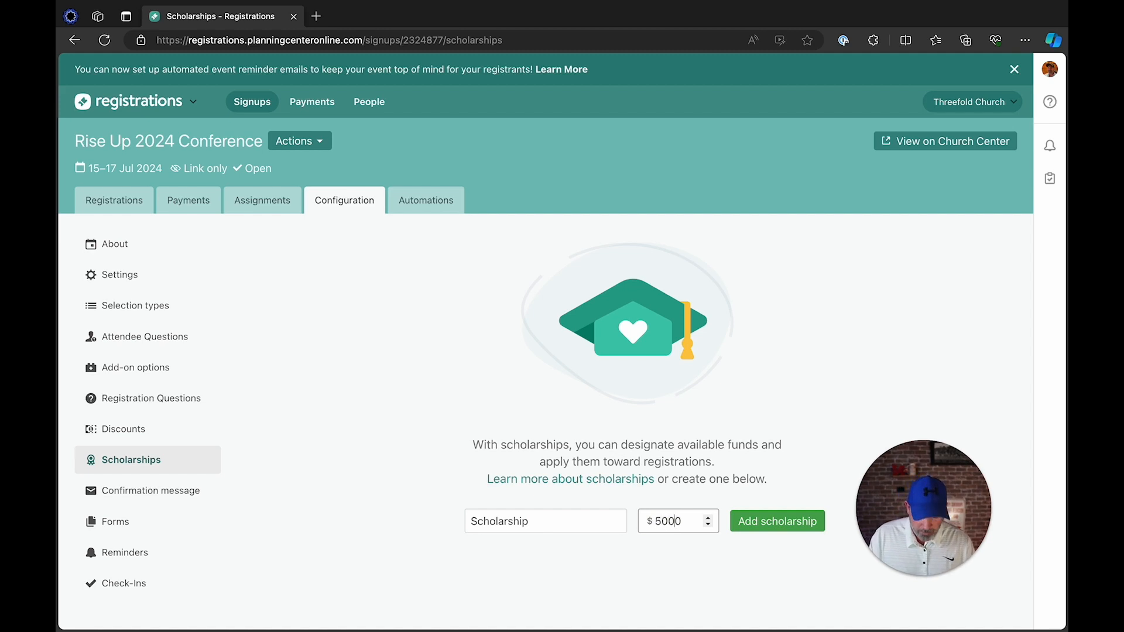
key(Delete)
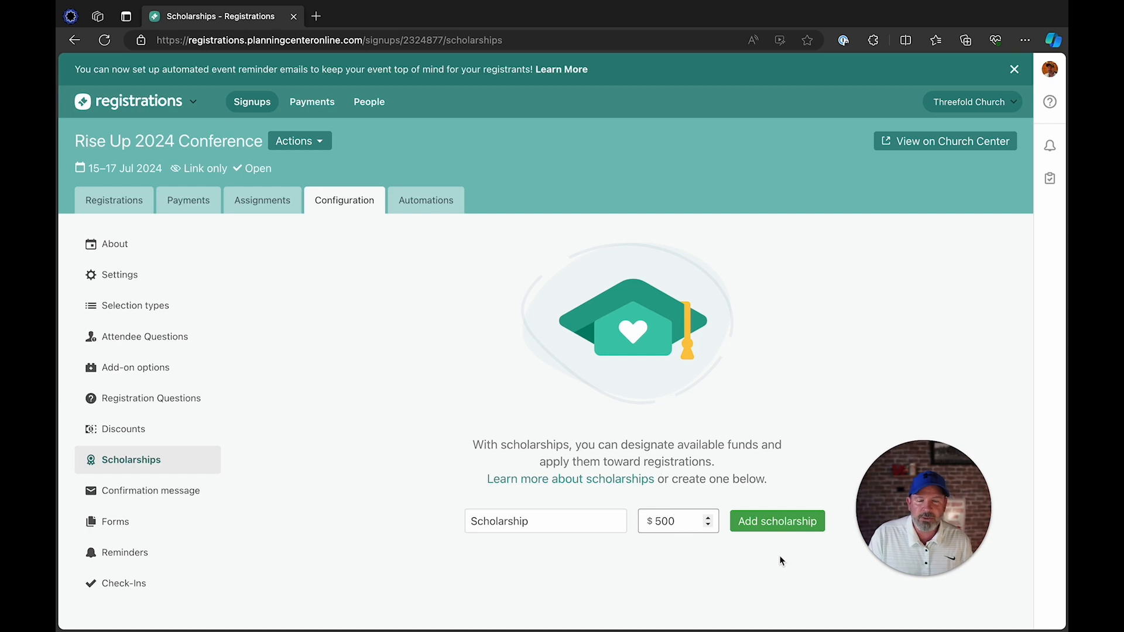
click(767, 517)
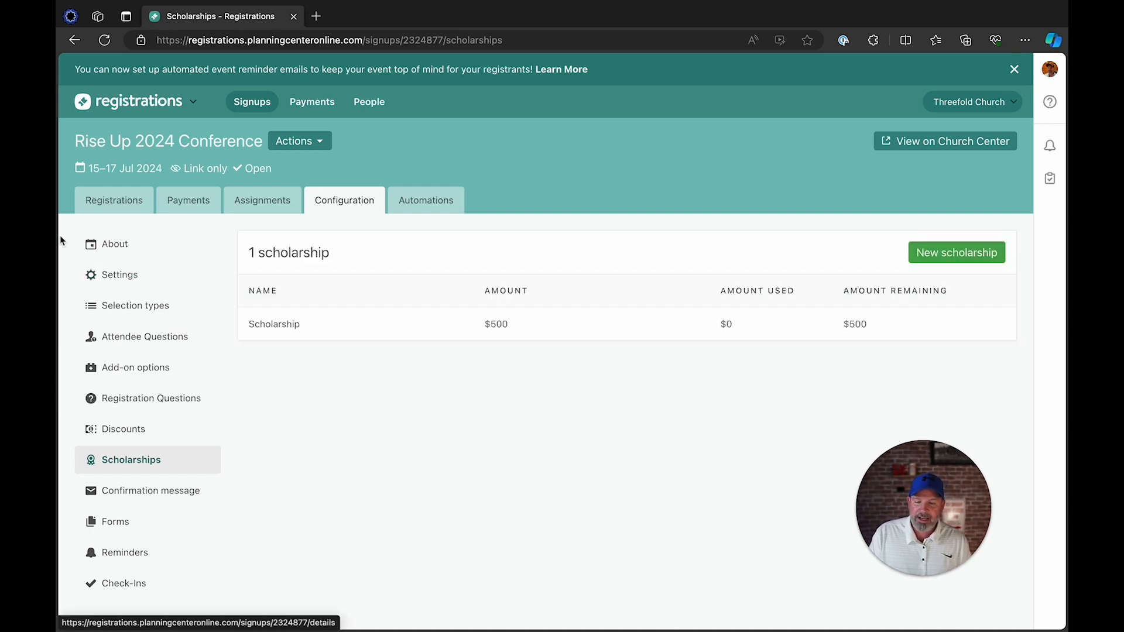
click(277, 332)
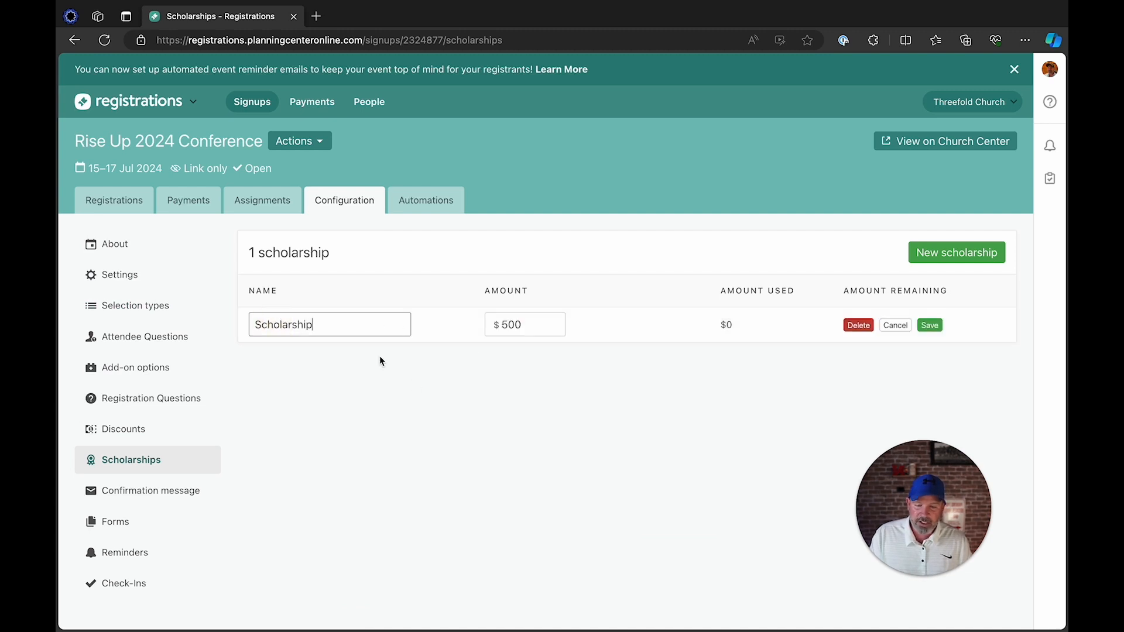
click(895, 325)
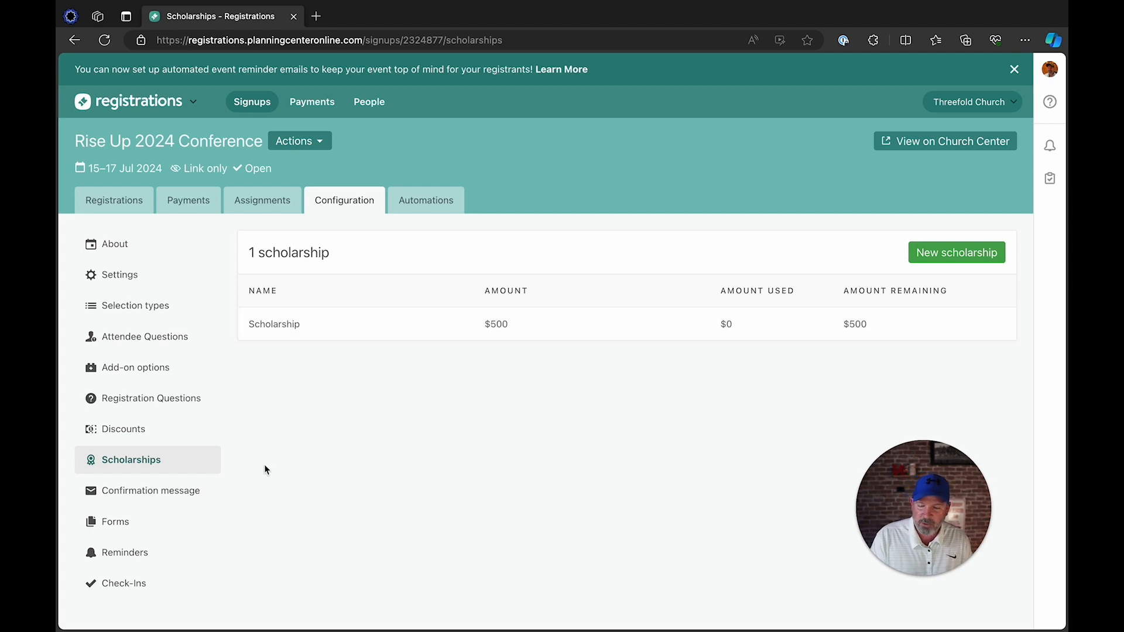
Start a new registration question worded "Do you need scholarship assistance?"
click(160, 399)
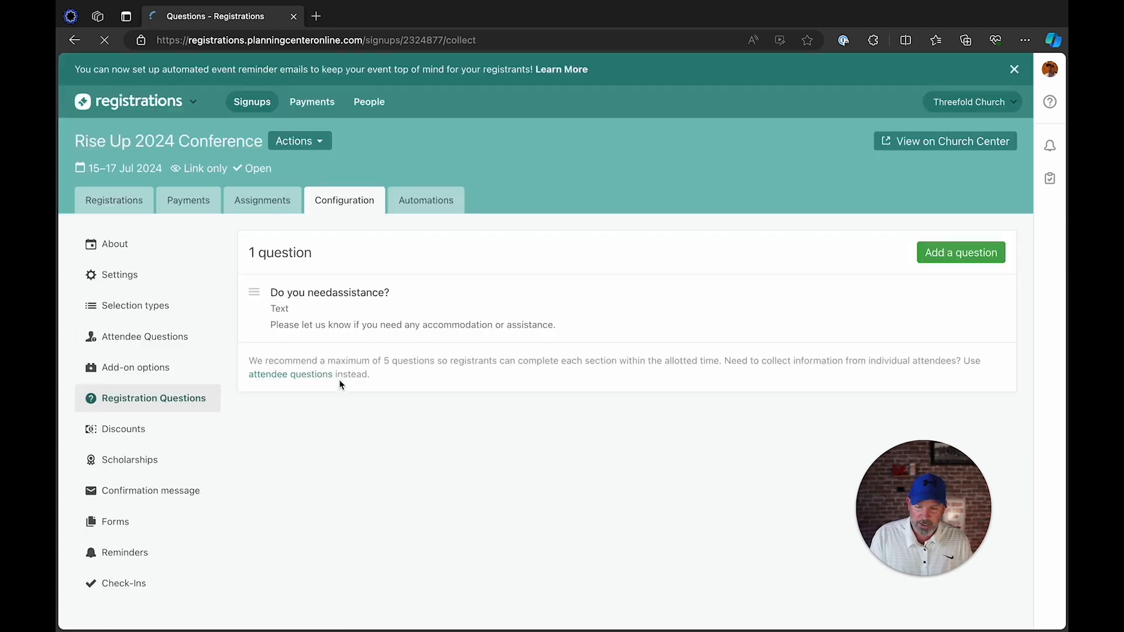
click(949, 253)
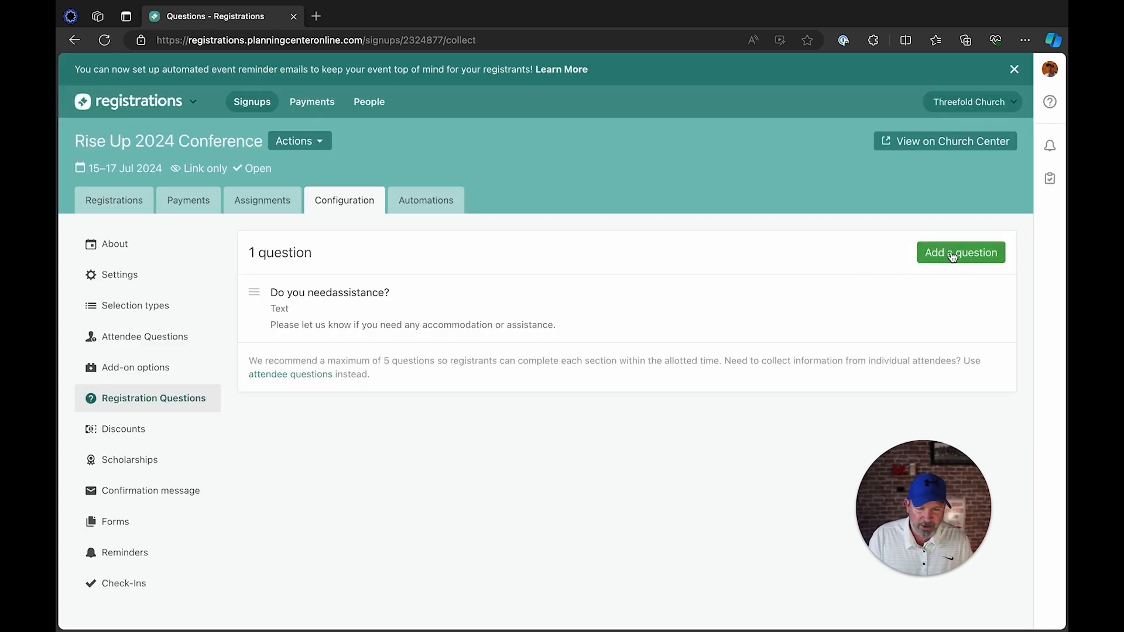
click(334, 308)
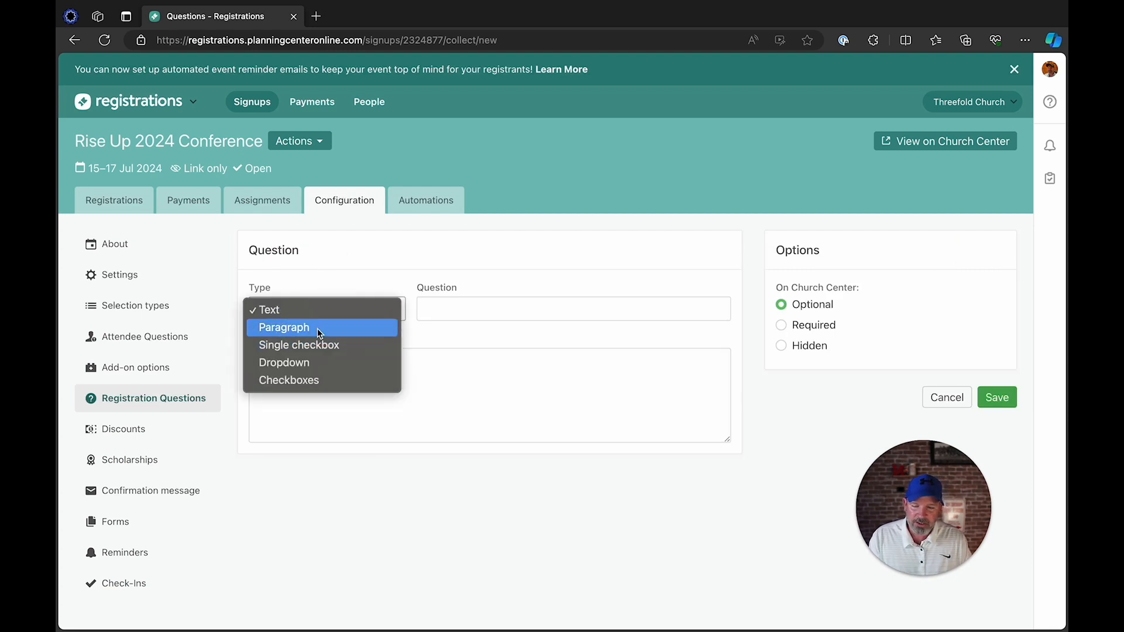
click(320, 311)
click(436, 315)
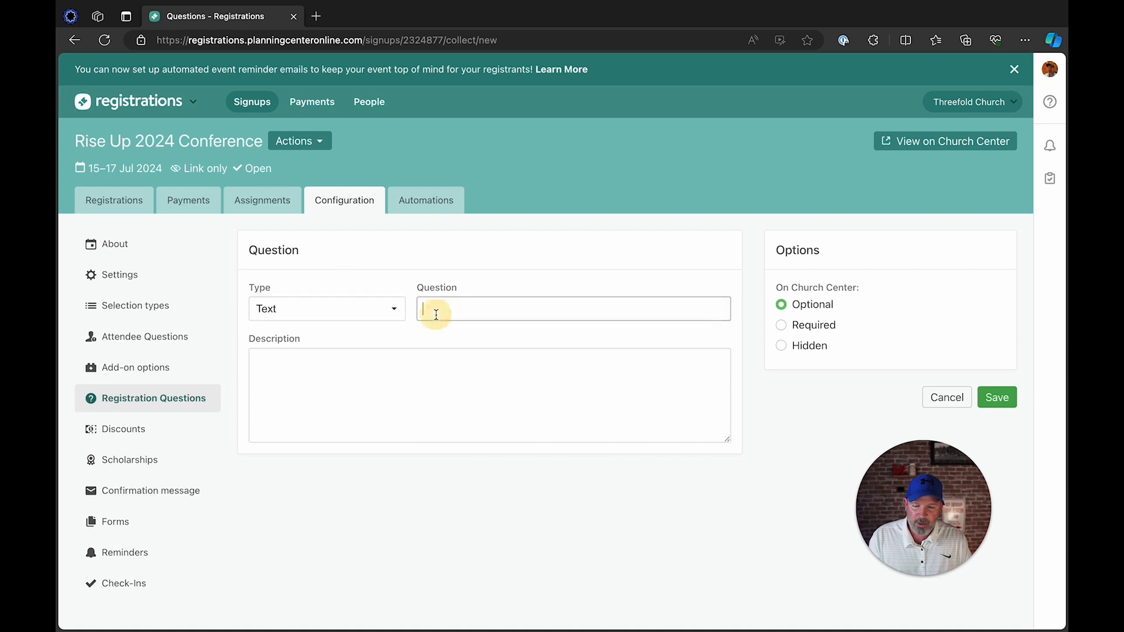
text(Do yuo)
key(BackSpace)
text(op)
key(BackSpace)
key(BackSpace)
key(BackSpace)
key(BackSpace)
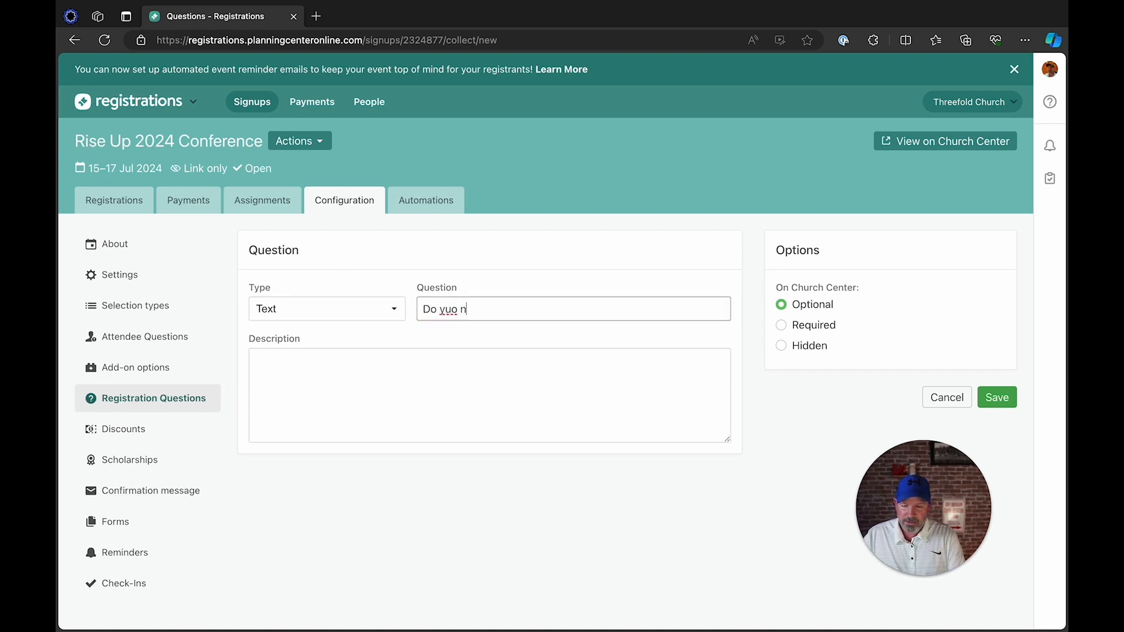
text(ou need )
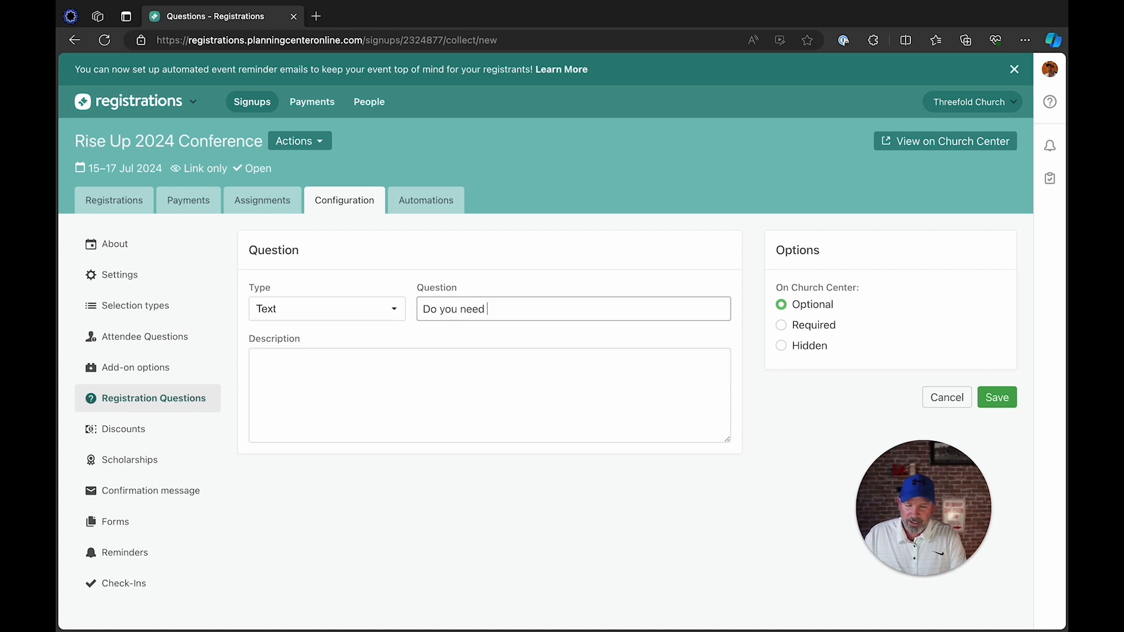
text(scholarsh)
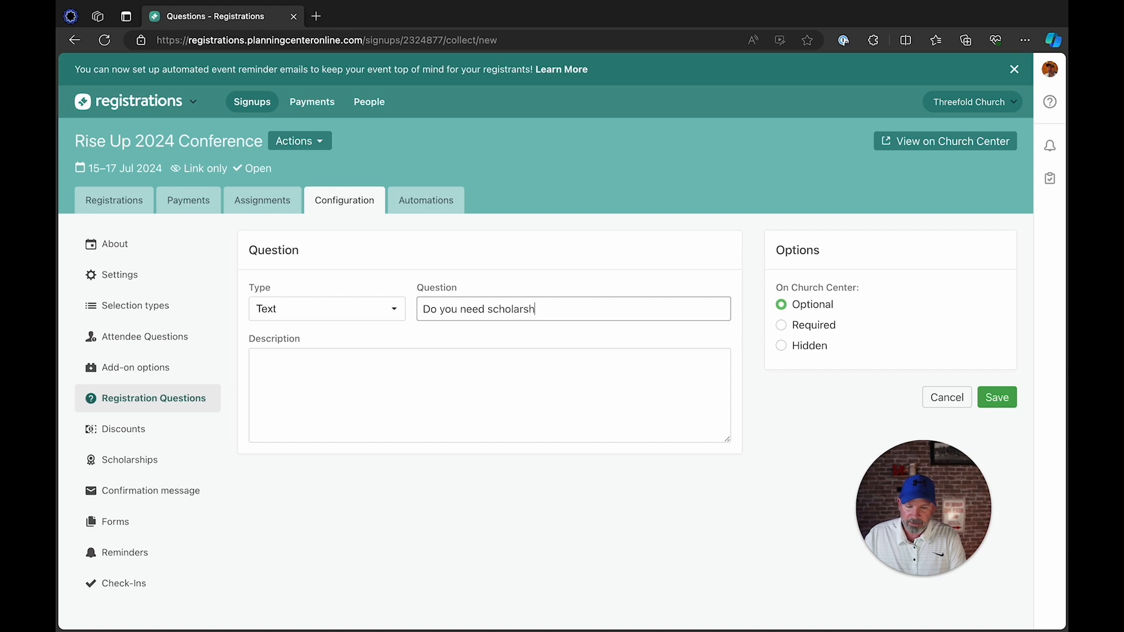
text(ip assistance?)
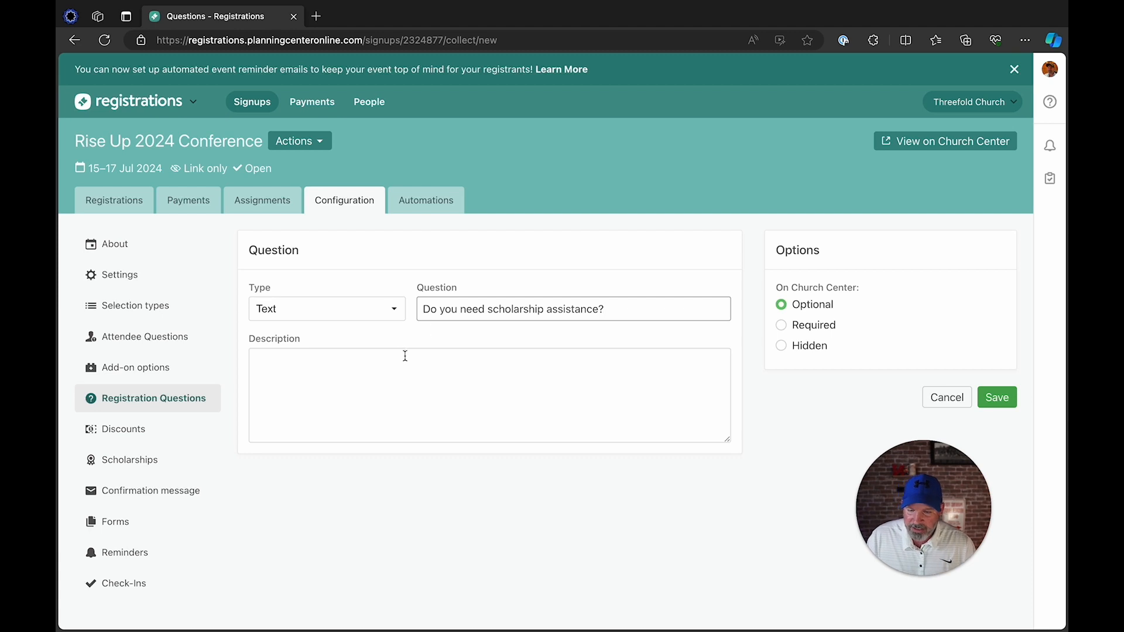
Make the scholarship question a Dropdown with the single option Yes, leave its description empty, and save it
click(378, 309)
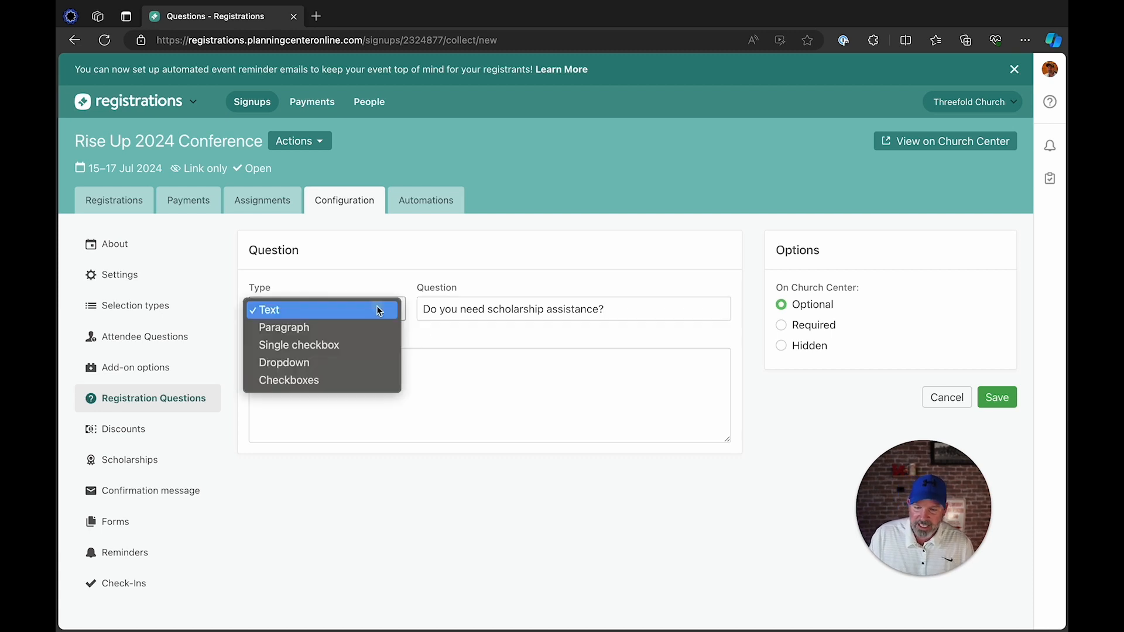
click(363, 362)
click(457, 360)
text(Yes)
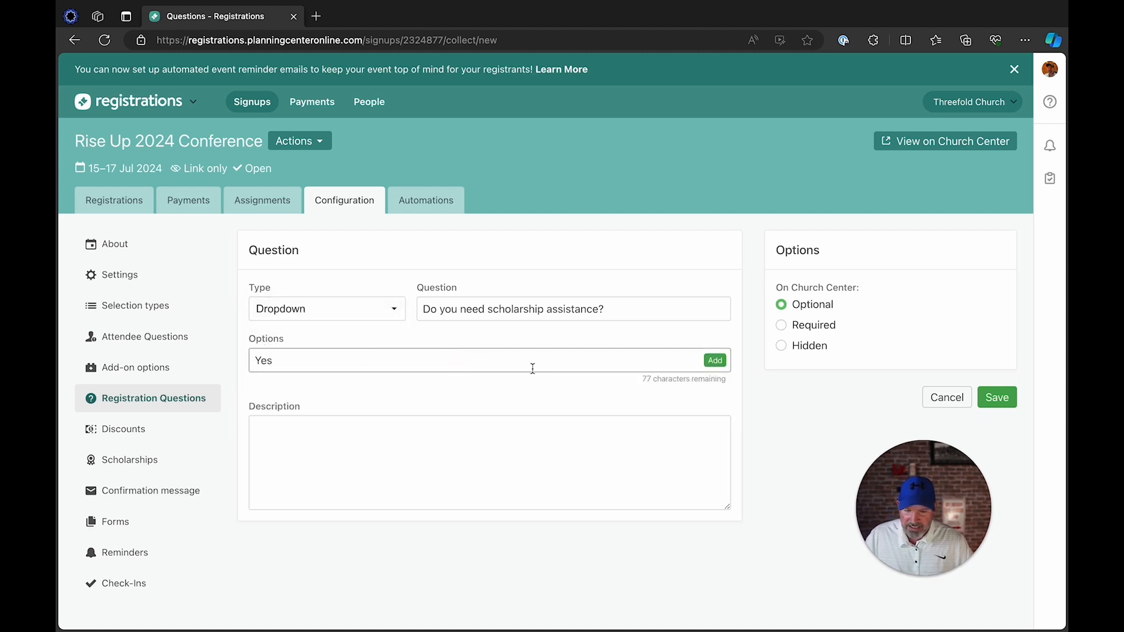
click(715, 360)
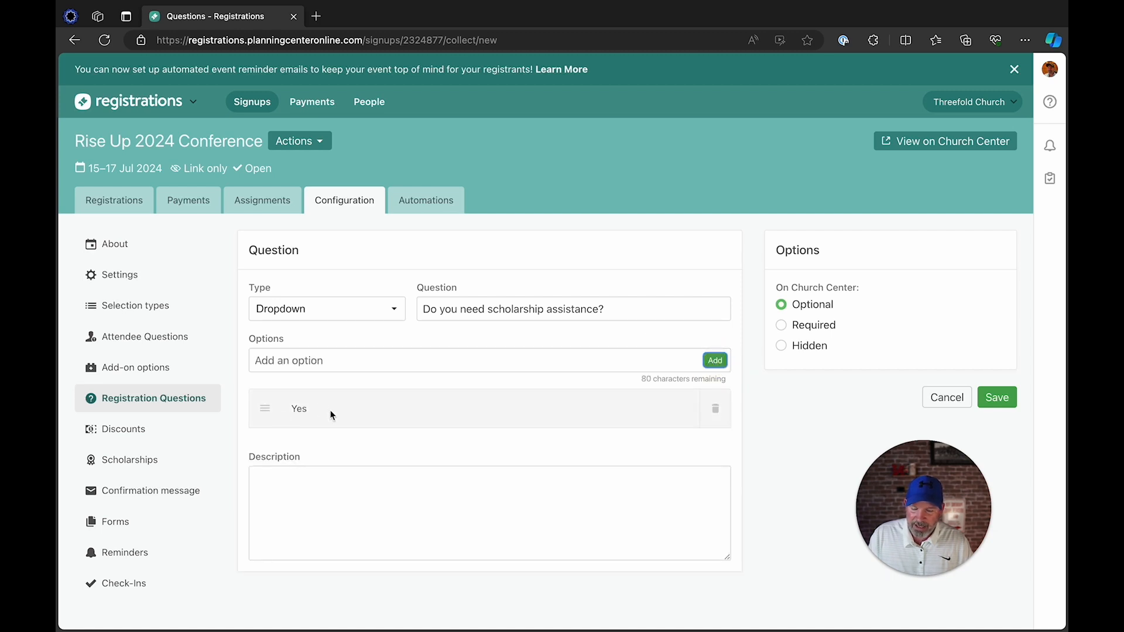
click(420, 497)
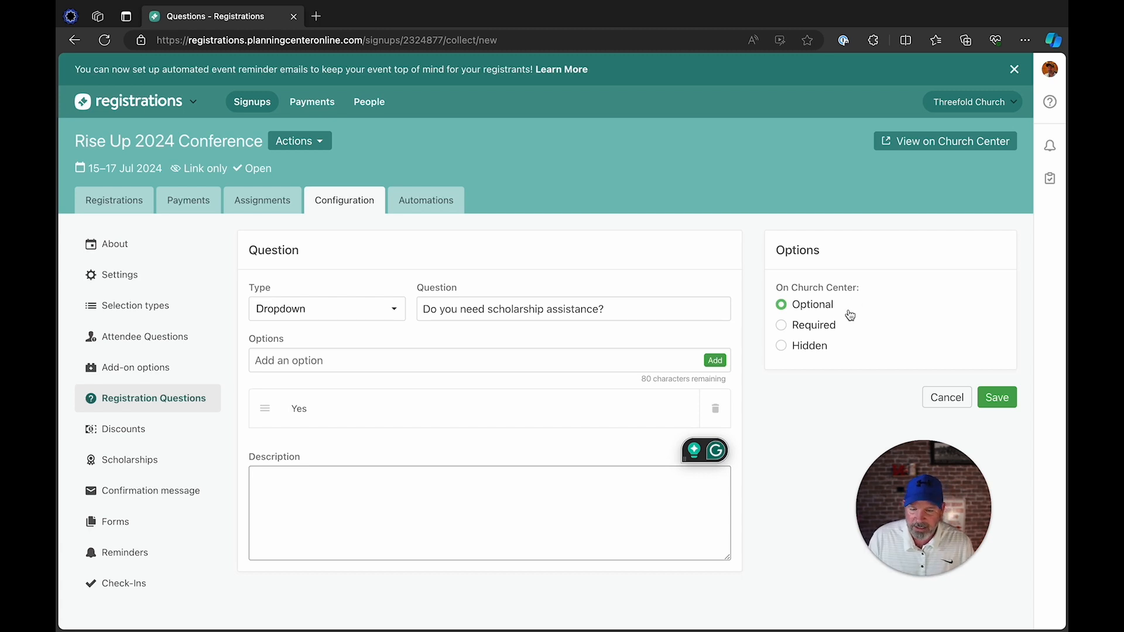
click(996, 398)
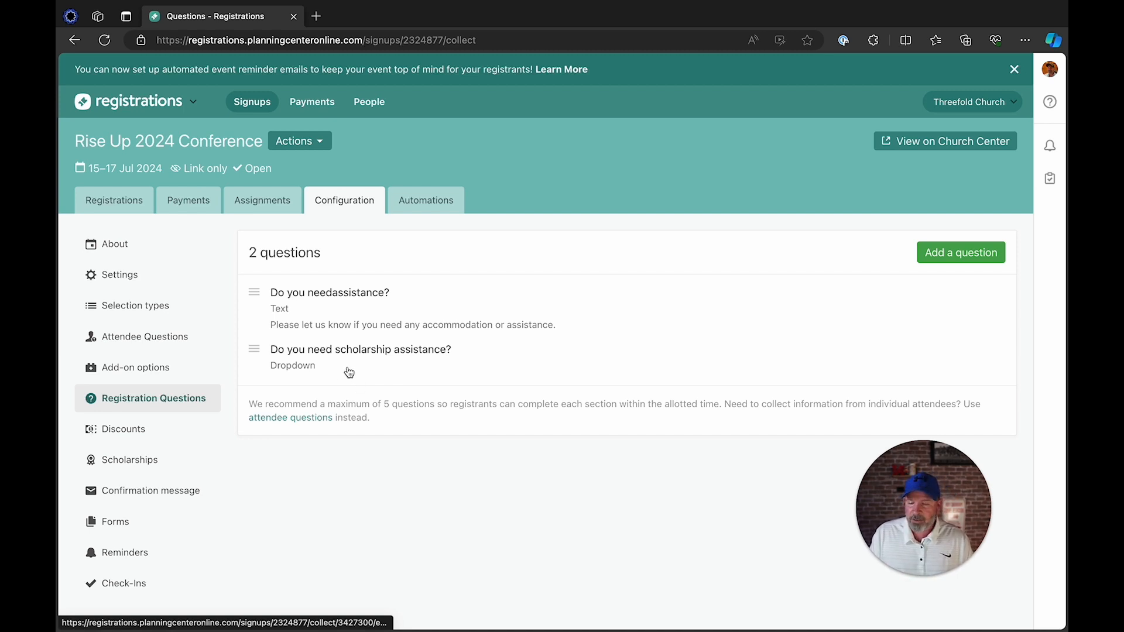
Open the signup's Check-Ins settings
scroll(343, 371, down, 2)
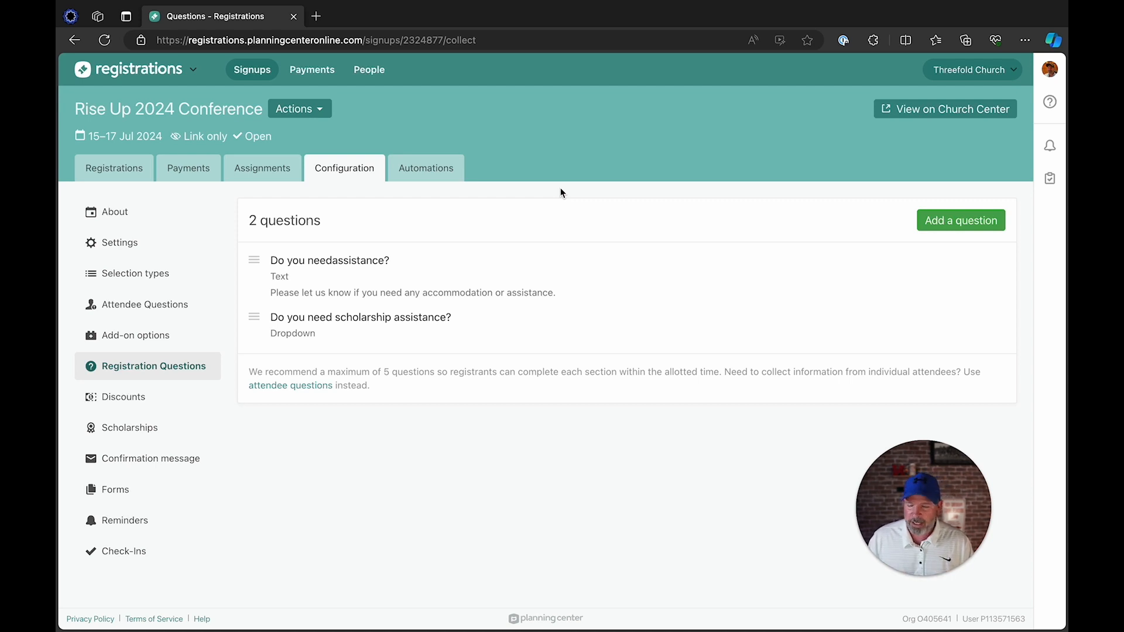
click(117, 555)
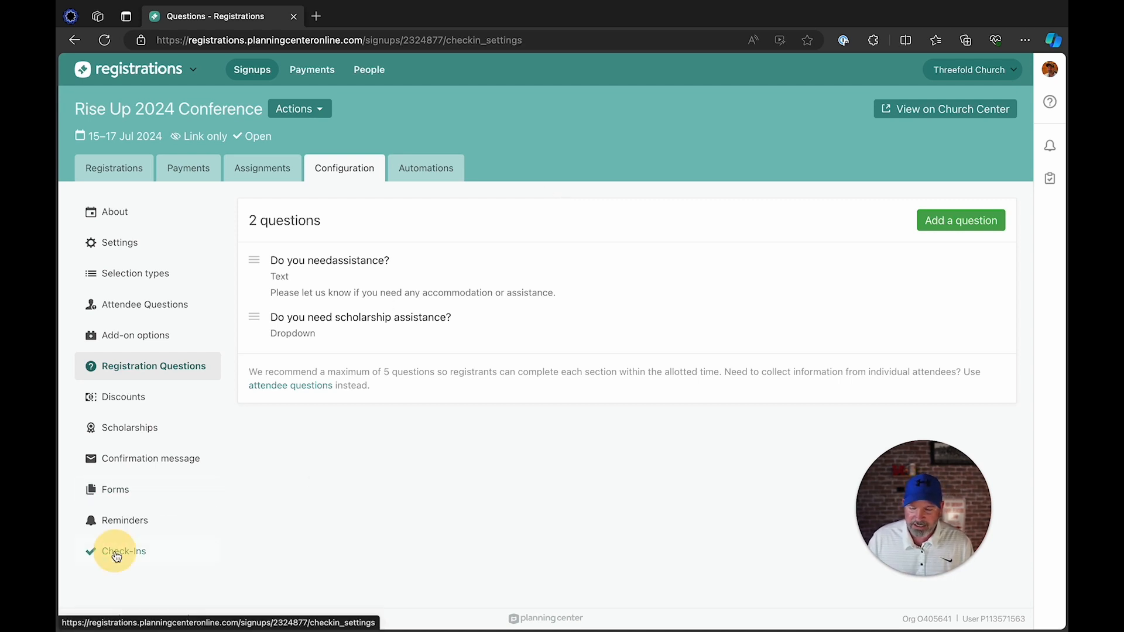